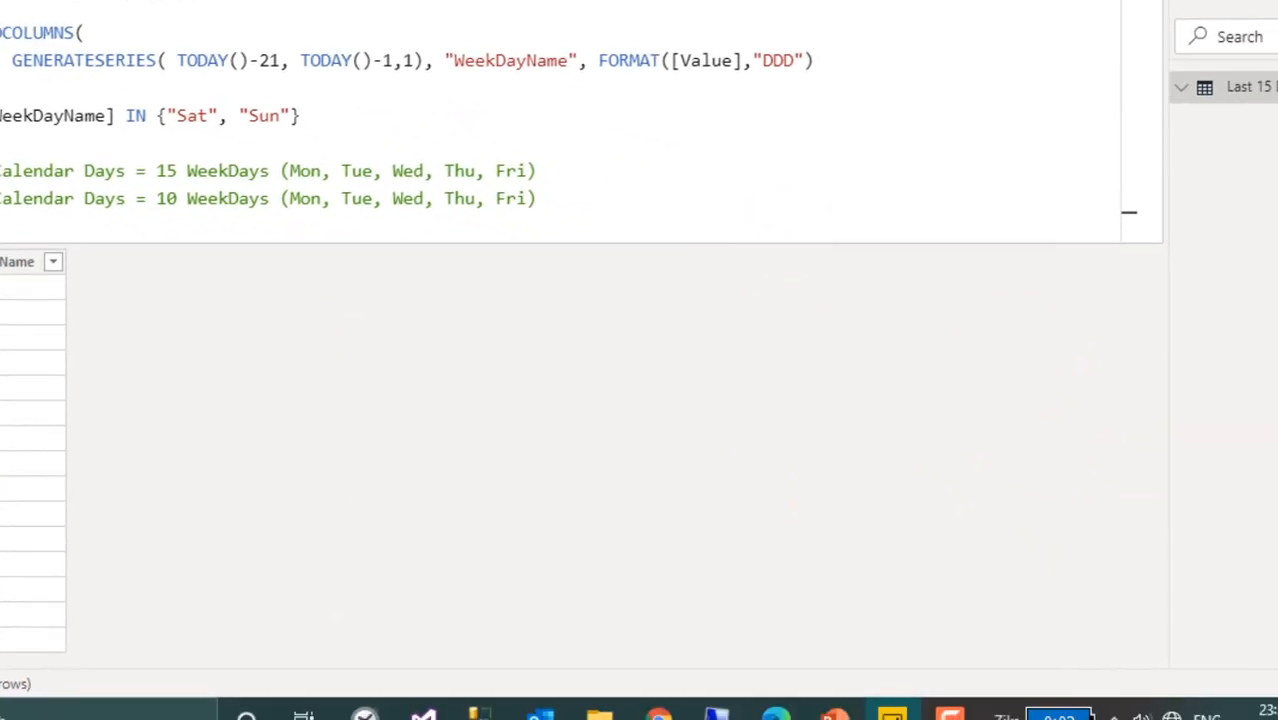
Step: Open the system calendar and go back from October to September 2020
click(1172, 690)
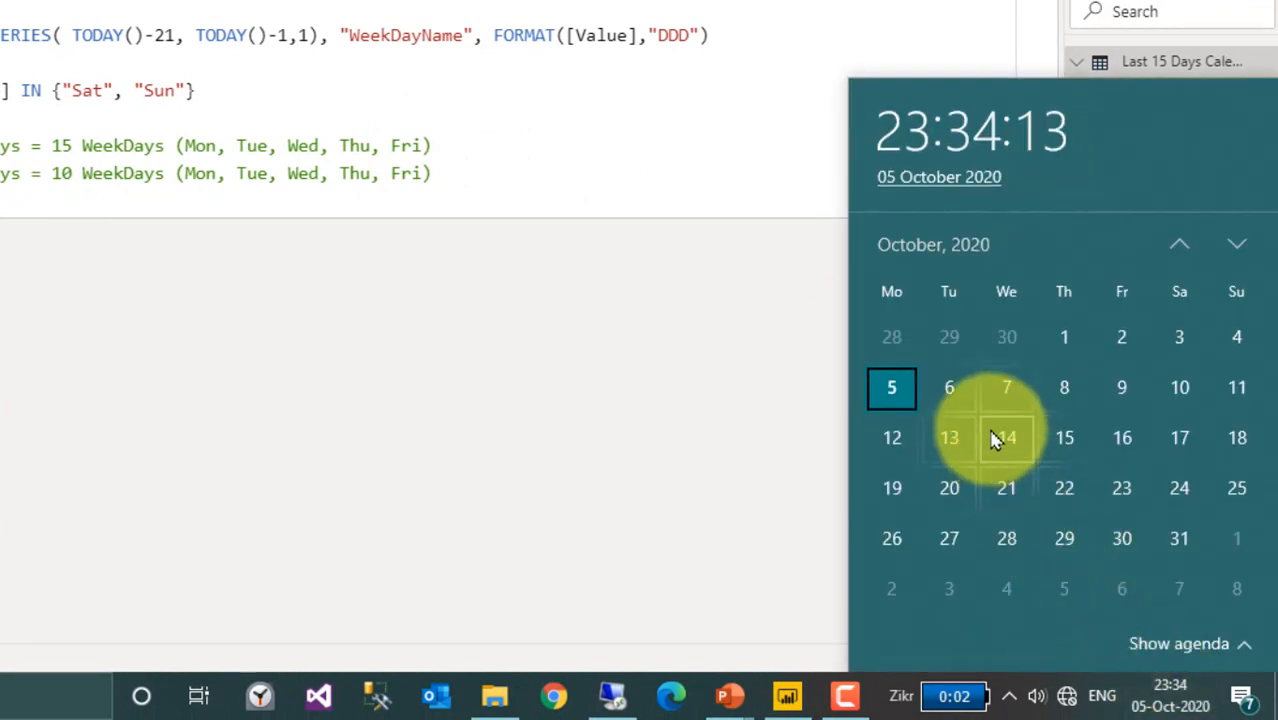
scroll(883, 605, up, 1)
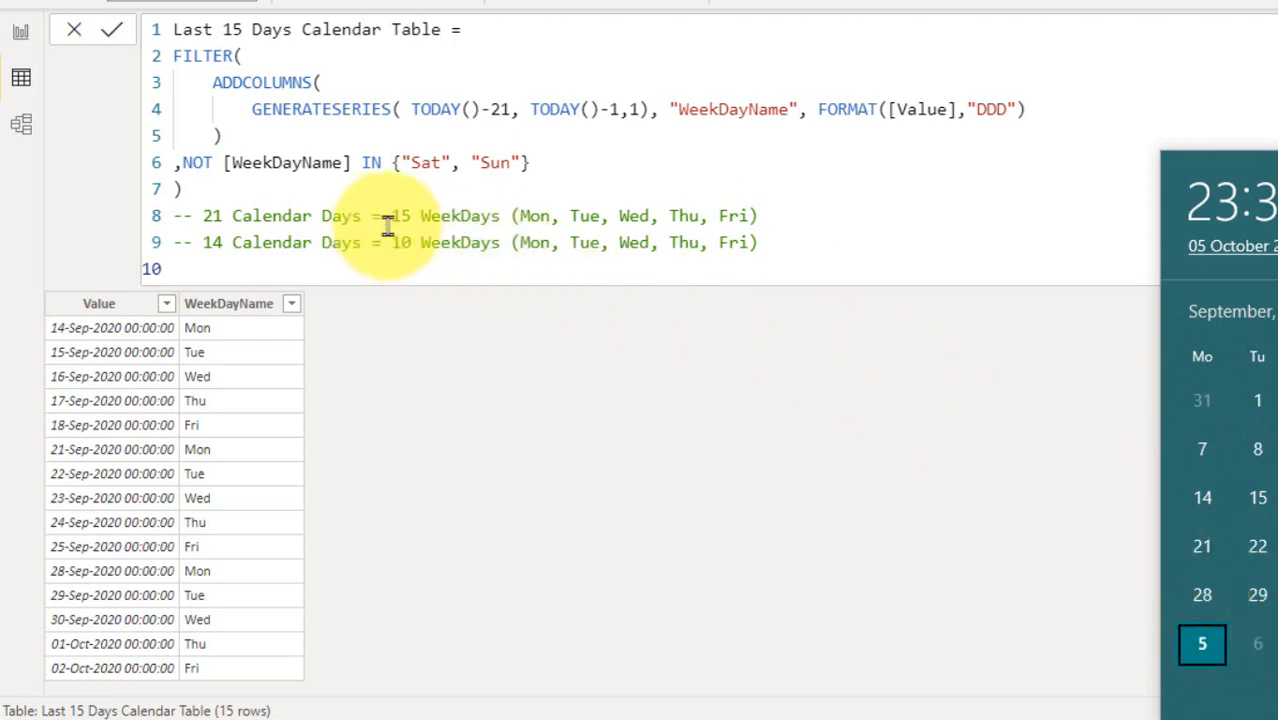
Step: Examine the weekday and calendar-day counts in the two comment lines below the table formula
drag(389, 211, 473, 206)
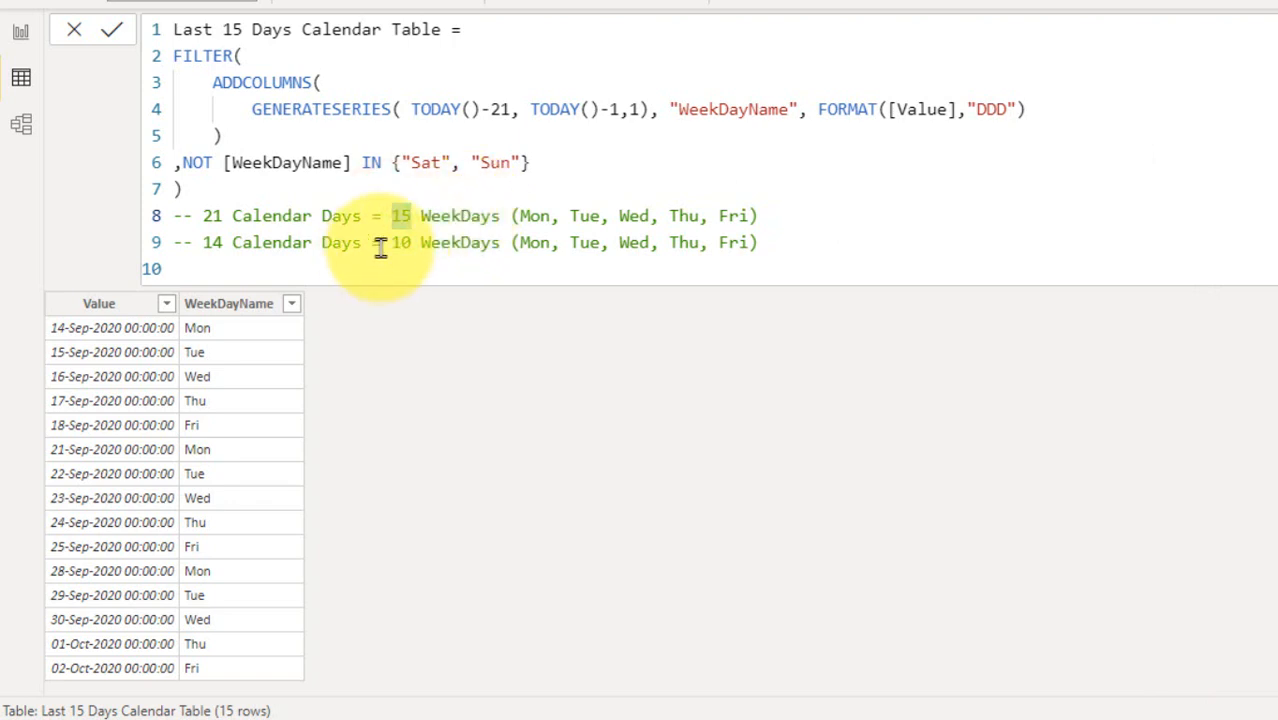
drag(392, 244, 420, 243)
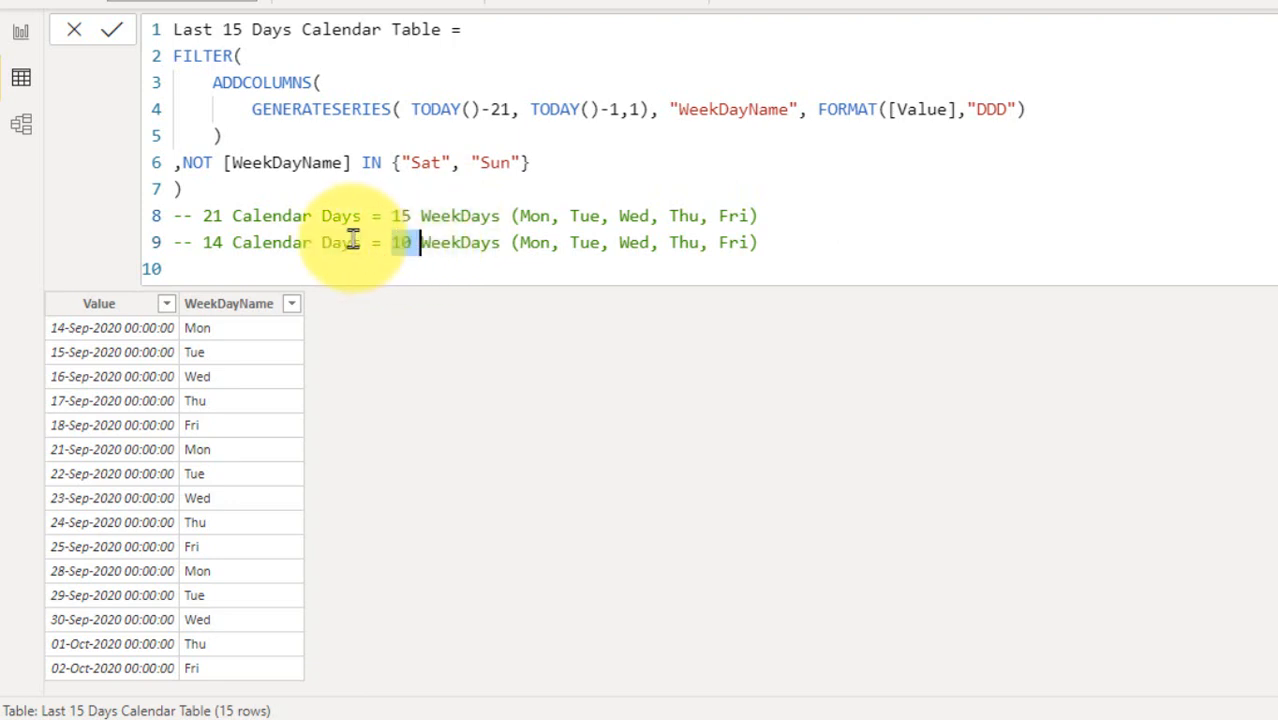
double_click(206, 242)
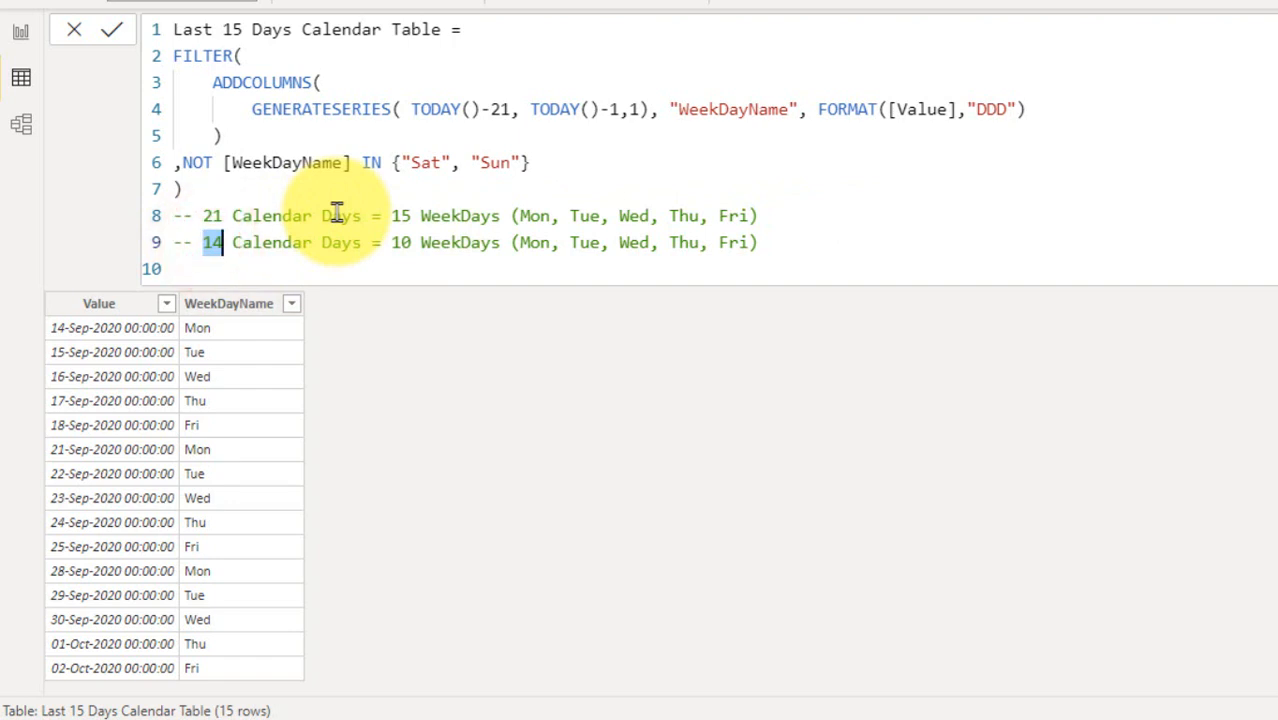
Step: Bring up the argument hint of the GENERATESERIES function in line 4 of the formula
key(ctrl+Home)
key(Down)
key(Down)
key(Down)
key(ctrl+Right)
key(ctrl+Left)
key(ctrl+shift+Right)
key(ctrl+shift+Right)
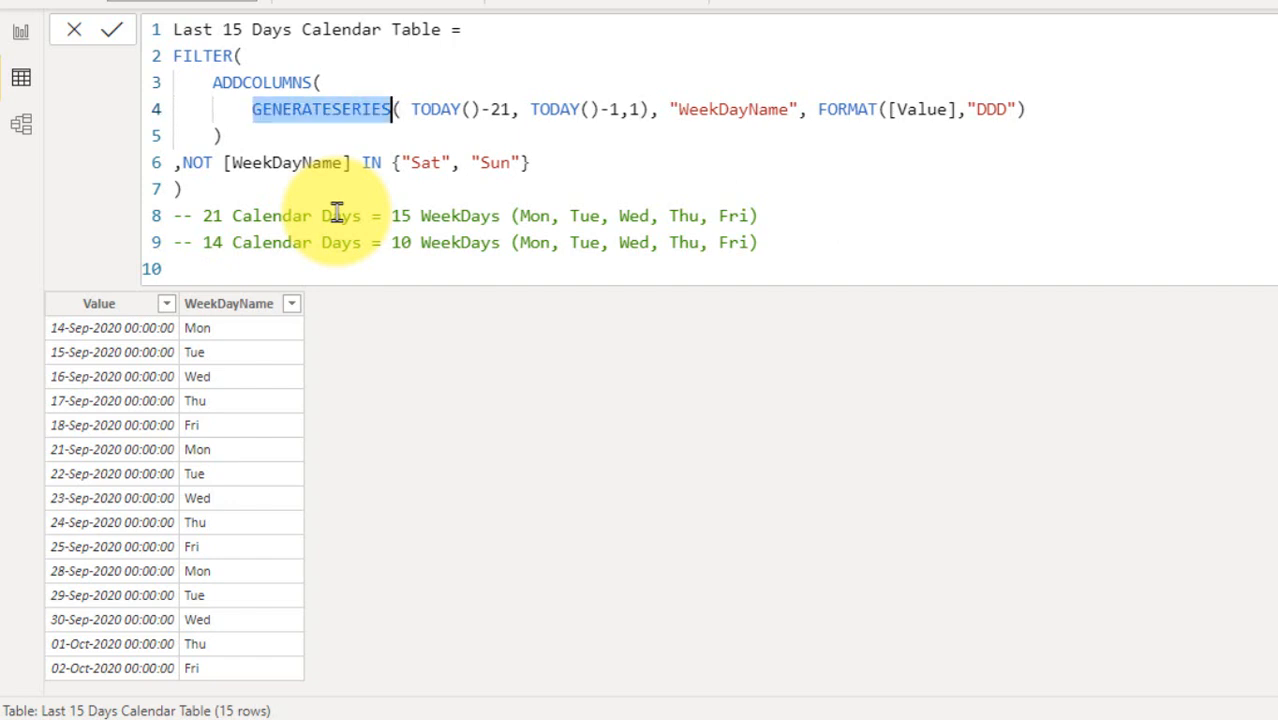
key(ctrl+Right)
key(ctrl+Left)
key(ctrl+Left)
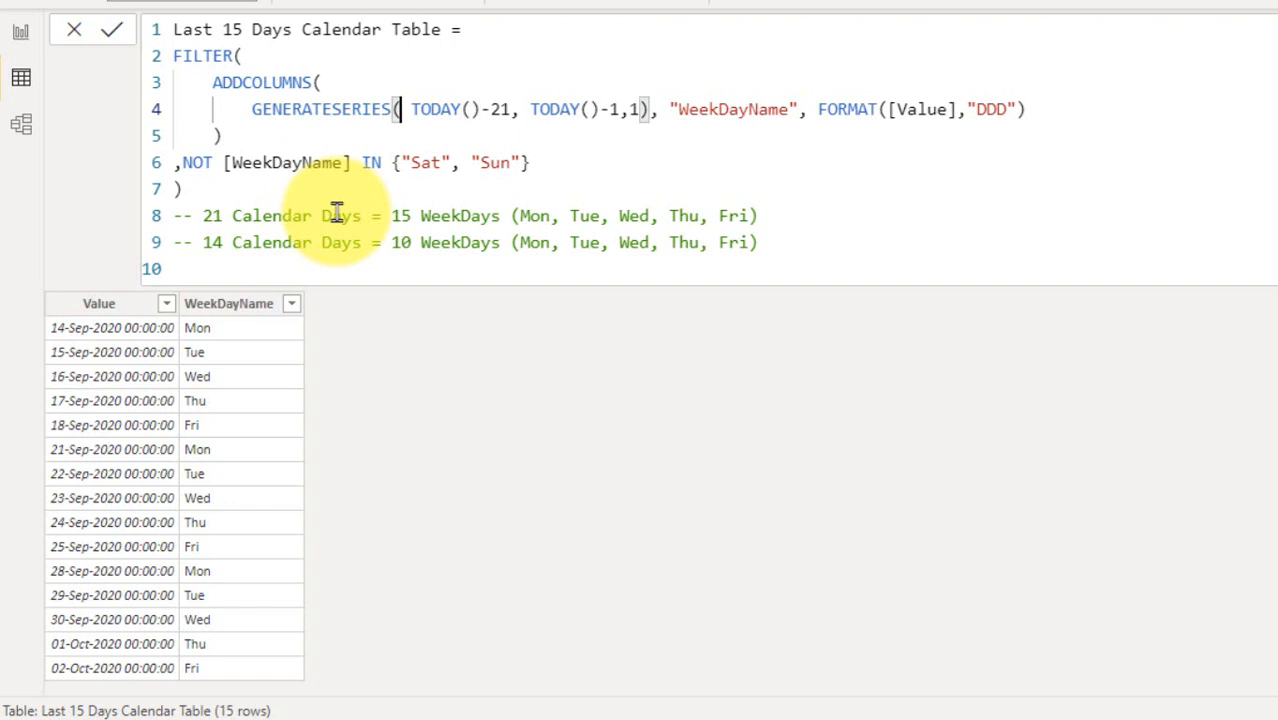
key(Delete)
text(()
key(ctrl+Right)
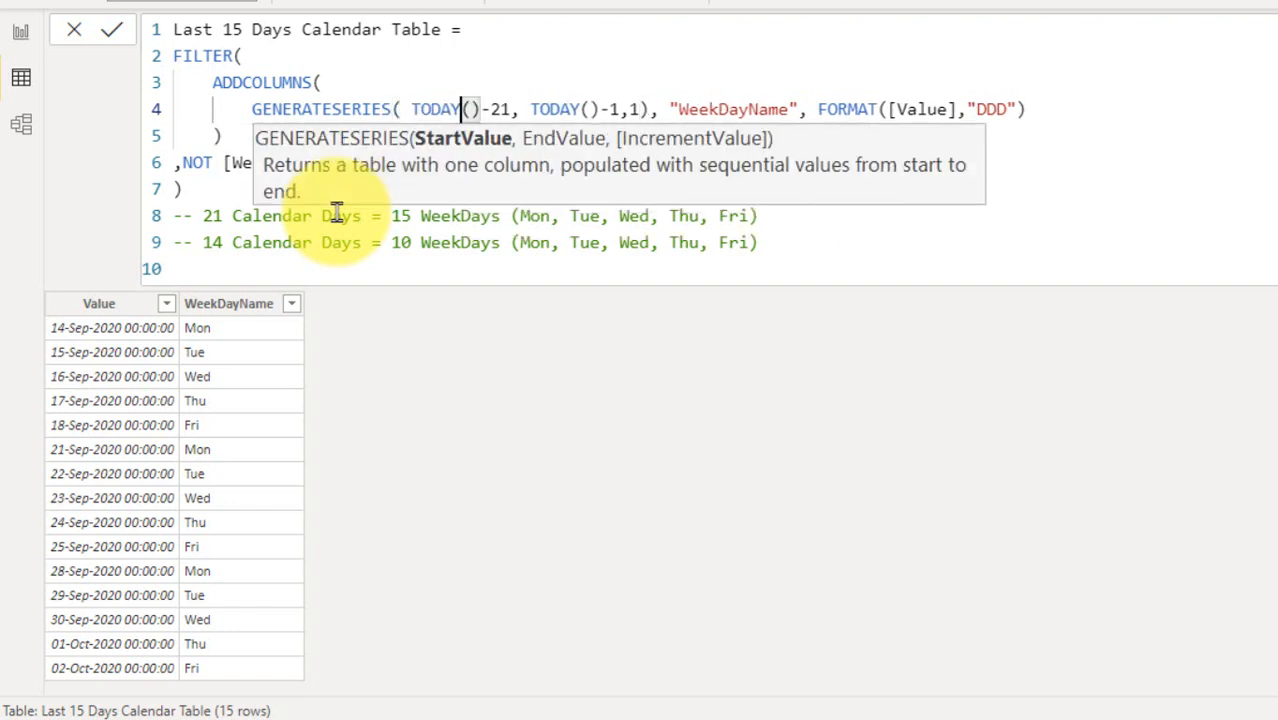
Step: Examine the start value, end value and increment arguments of GENERATESERIES against the function hint
key(ctrl+Left)
key(ctrl+shift+Right)
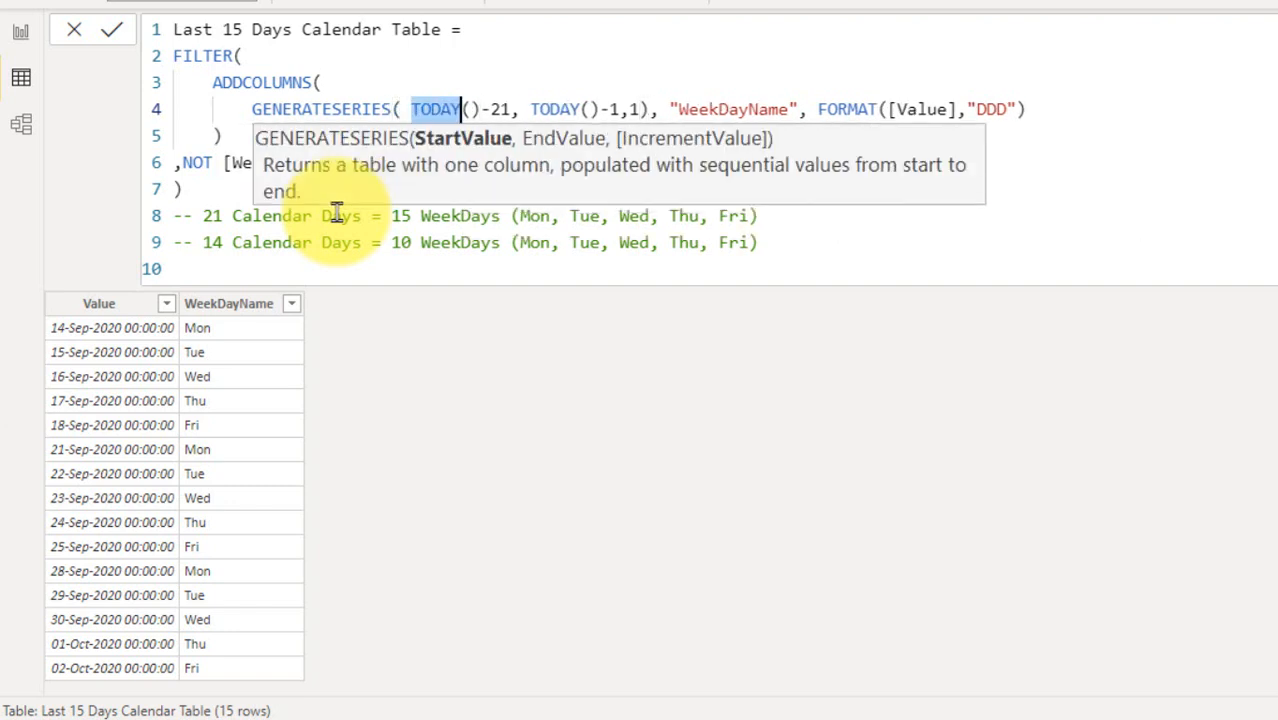
key(ctrl+shift+Right)
key(ctrl+shift+Right)
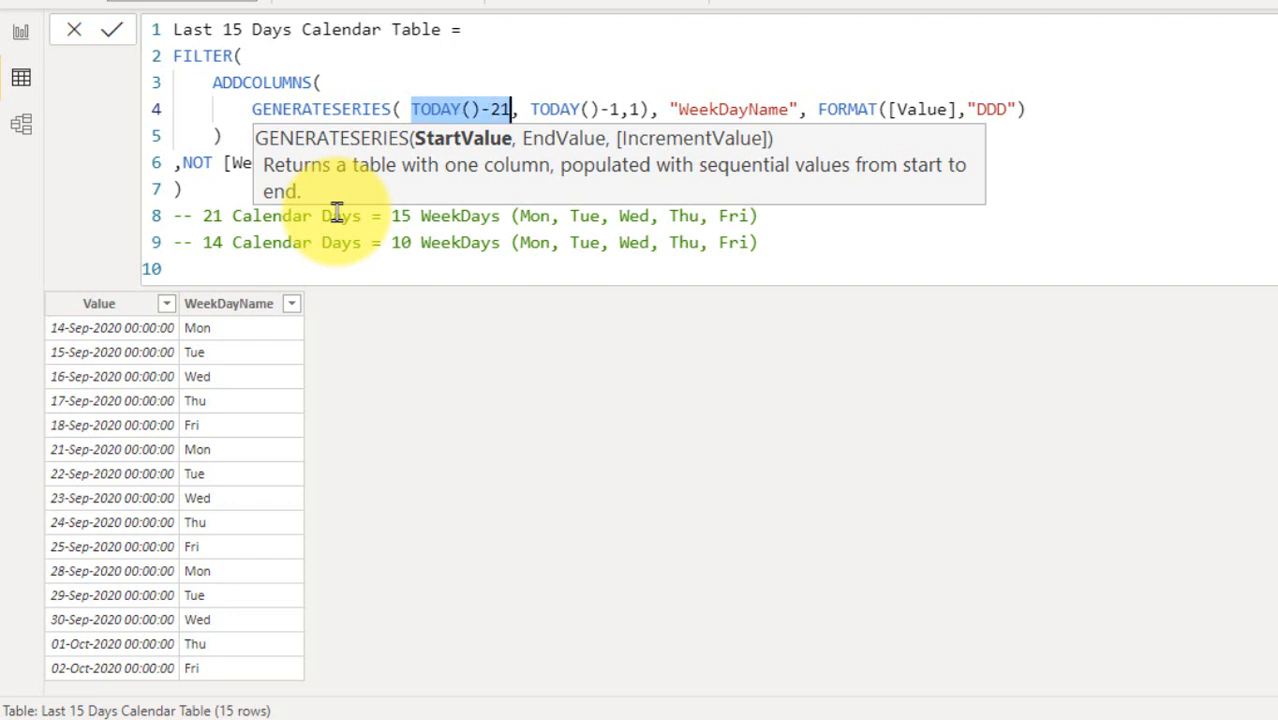
key(ctrl+Right)
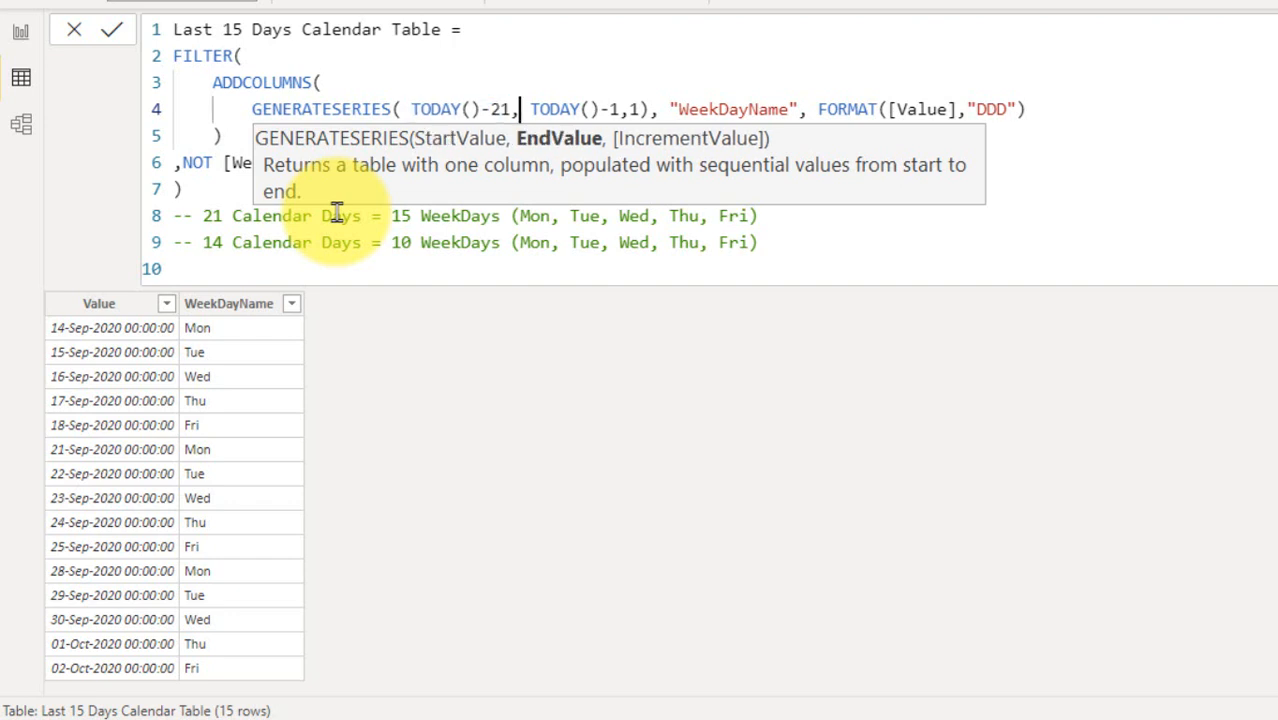
key(Right)
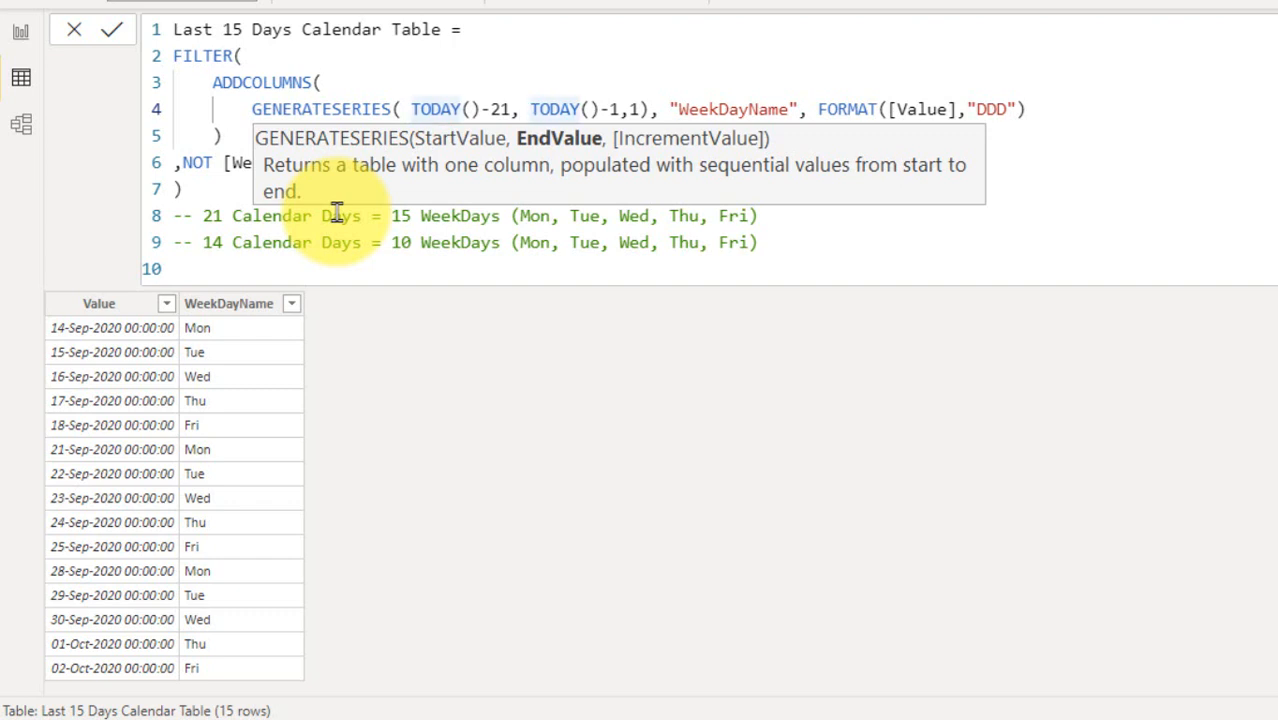
key(ctrl+shift+Right)
key(ctrl+shift+Right)
key(ctrl+shift+Right)
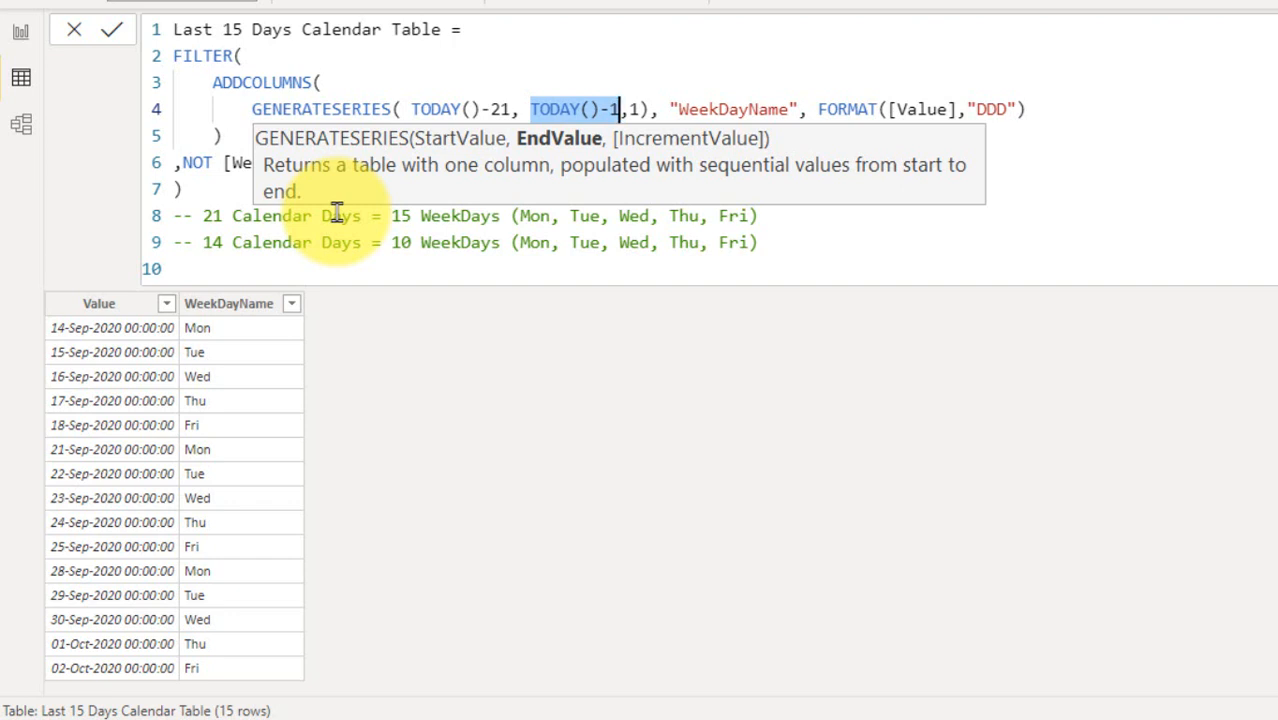
key(Right)
key(Right)
key(Right)
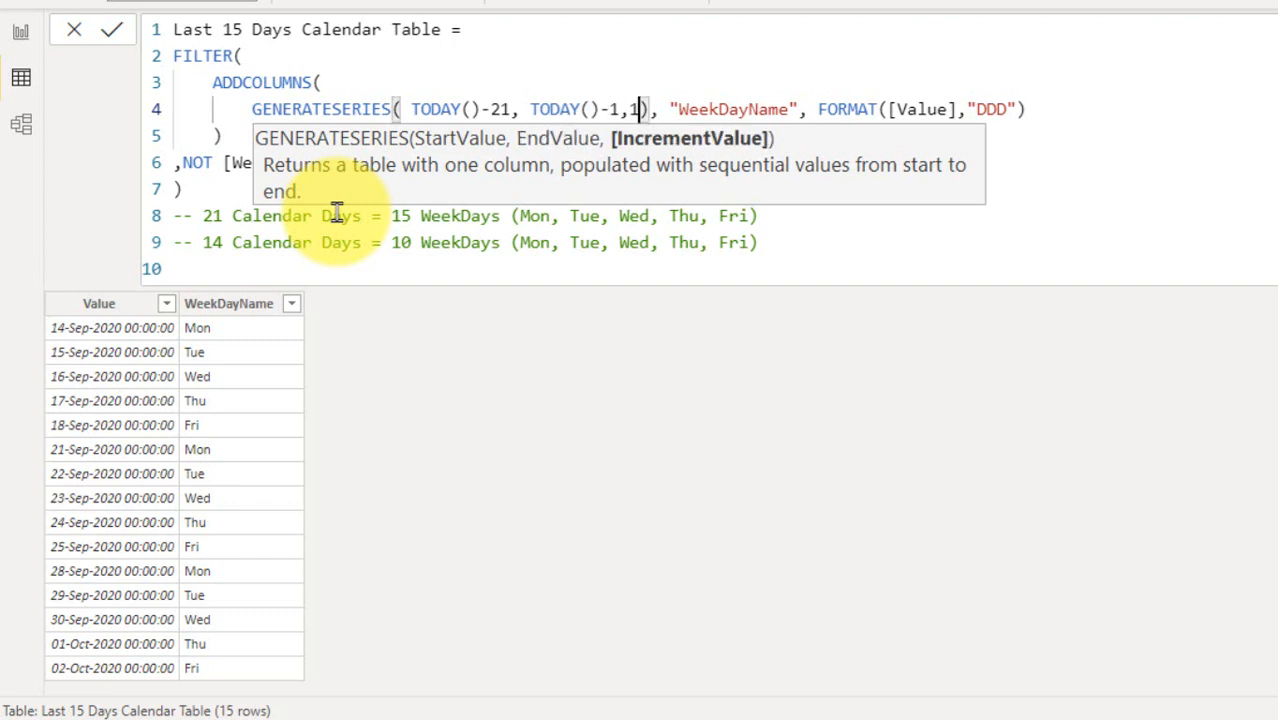
key(Left)
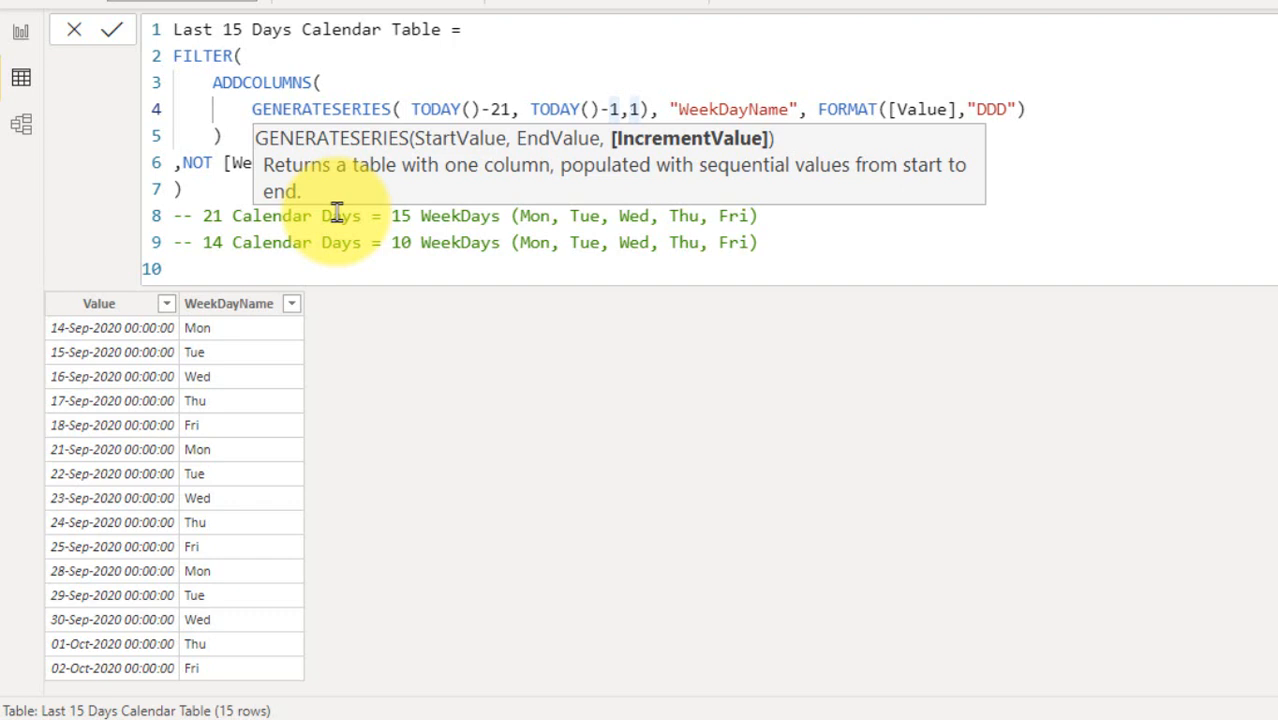
key(Right)
key(Right)
key(Right)
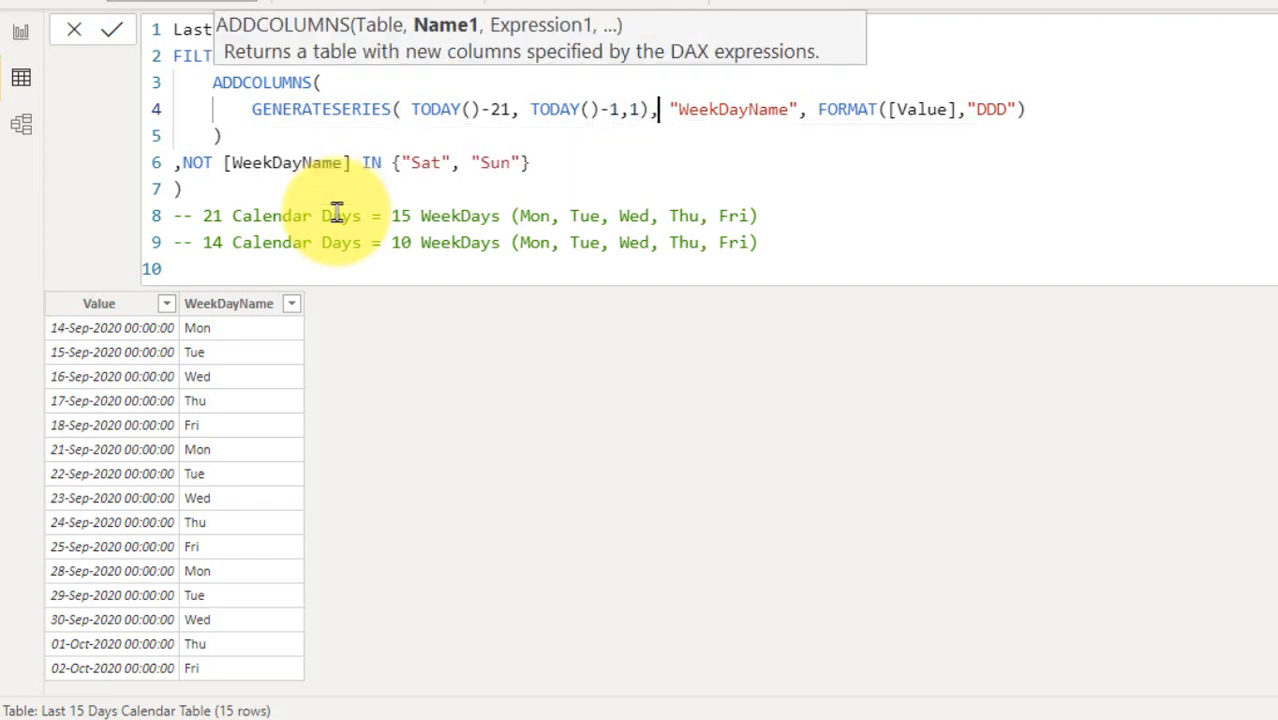
Step: Highlight the whole GENERATESERIES expression that serves as the table argument of ADDCOLUMNS
key(ctrl+shift+Left)
key(ctrl+shift+Left)
key(ctrl+shift+Left)
key(ctrl+shift+Left)
key(ctrl+shift+Left)
key(ctrl+shift+Left)
key(ctrl+shift+Left)
key(ctrl+shift+Left)
key(ctrl+shift+Left)
key(ctrl+shift+Left)
key(ctrl+shift+Left)
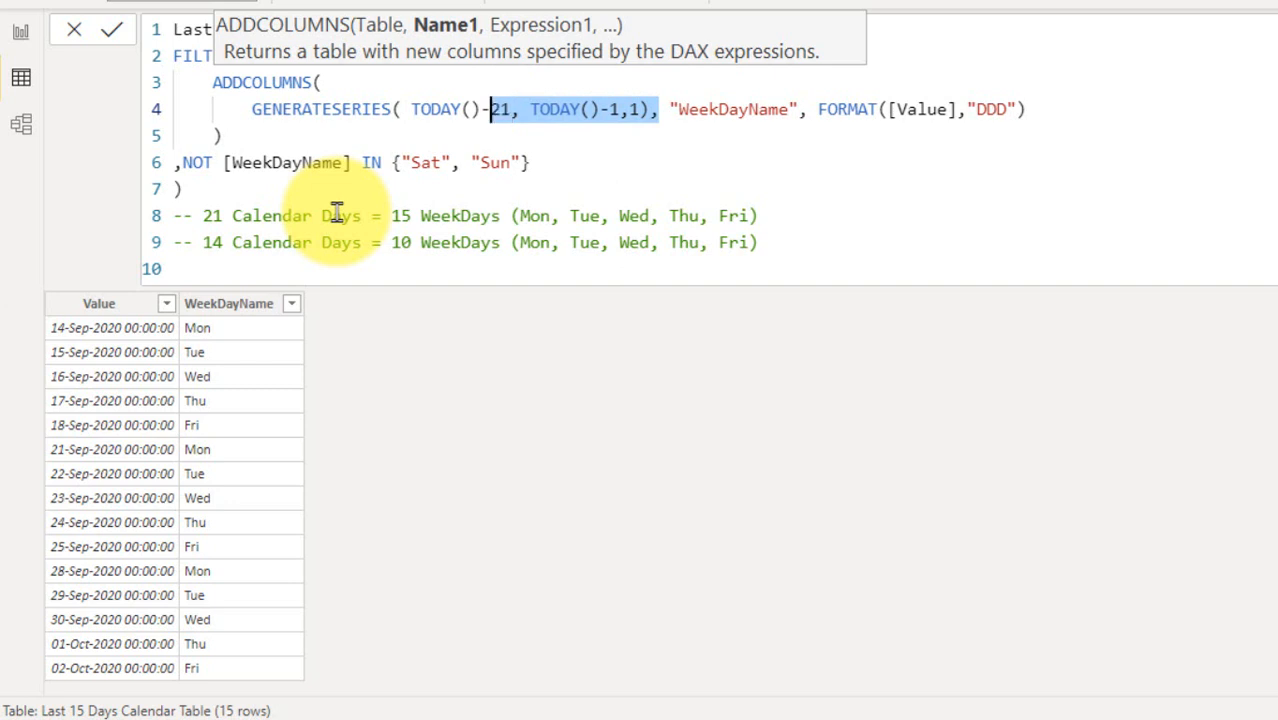
key(ctrl+shift+Left)
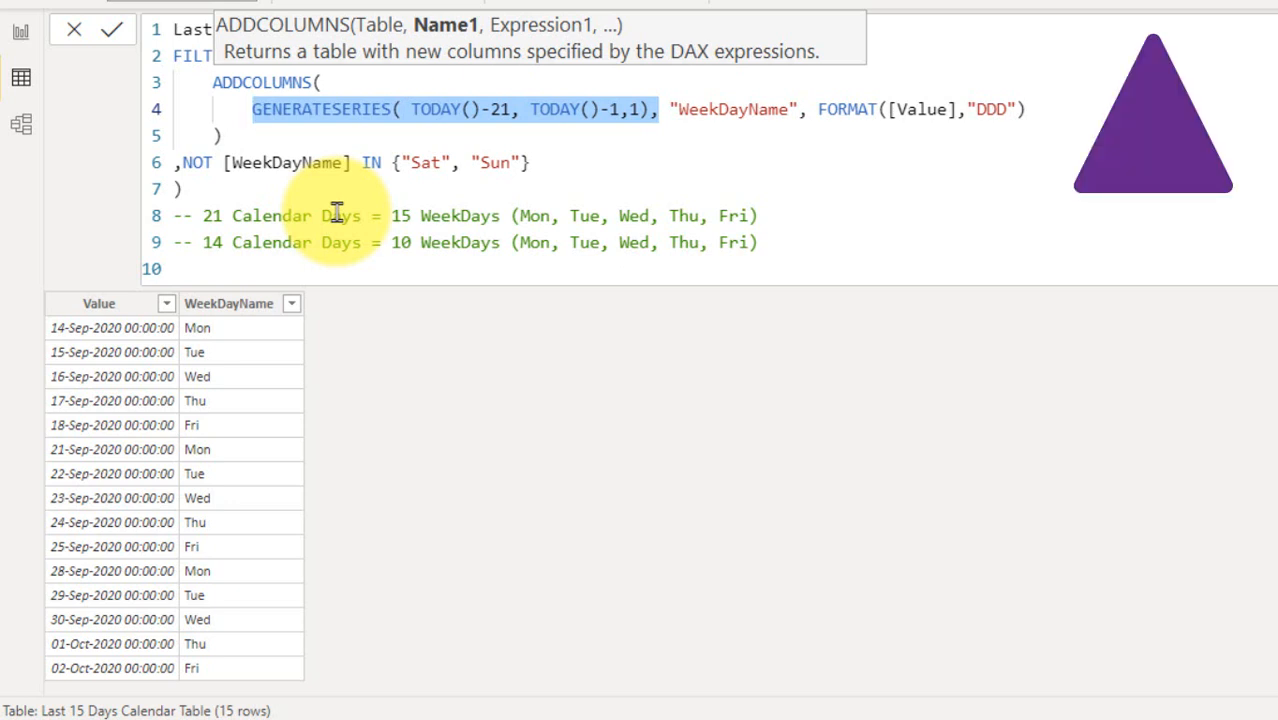
Step: Copy "GENERATESERIES( TODAY()-21, TODAY()-1,1)," from line 4 to the end of the formula, beneath a new "return" line
key(Up)
key(Home)
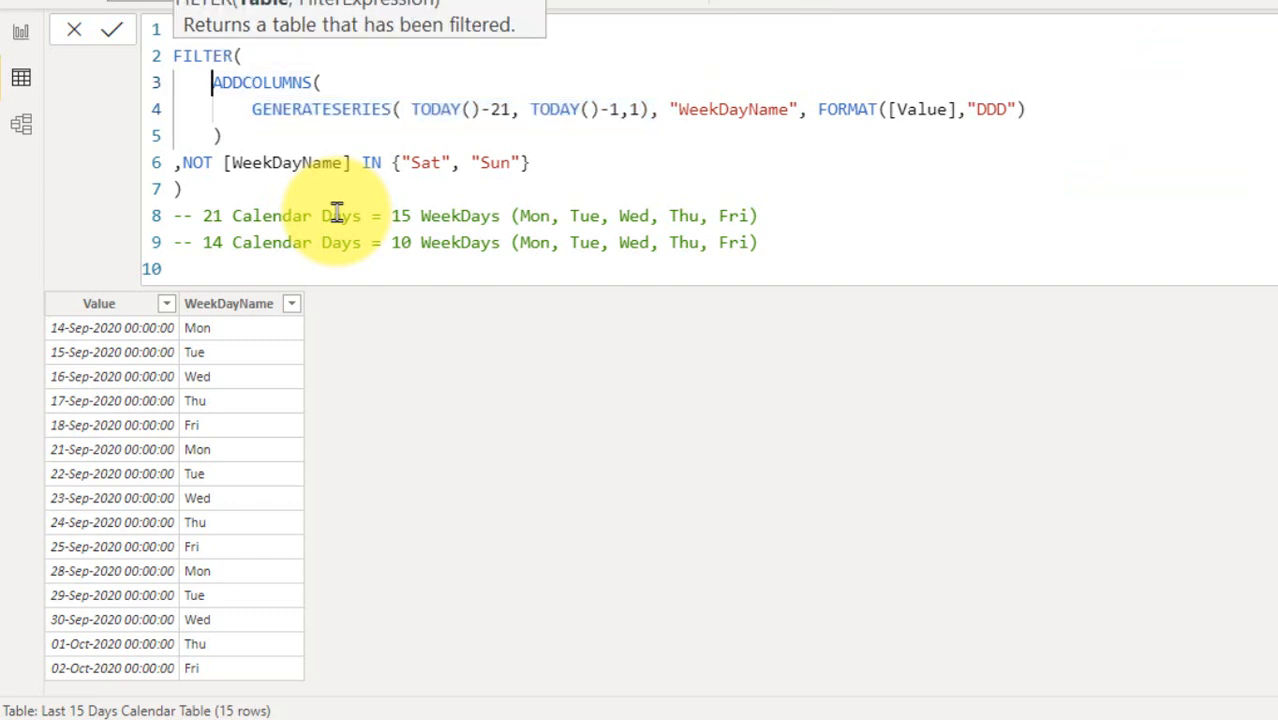
key(Down)
key(ctrl+Right)
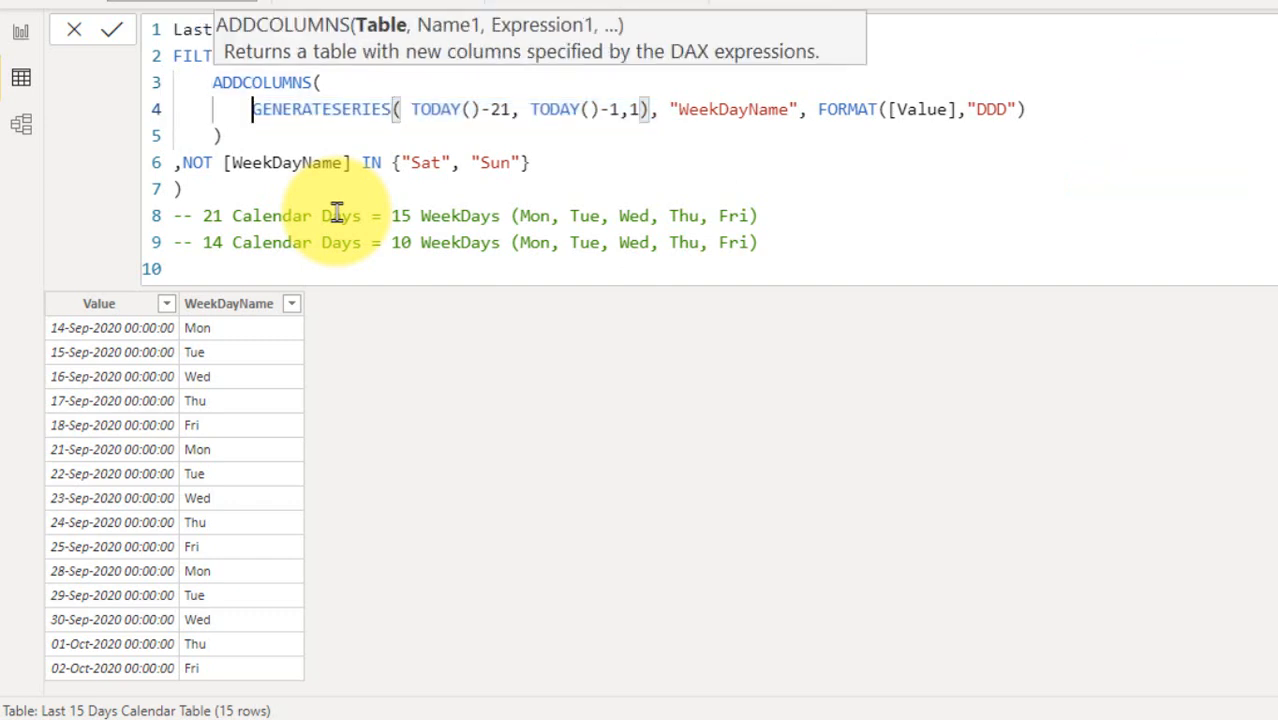
key(ctrl+shift+Left)
key(ctrl+shift+Right)
key(ctrl+shift+Right)
key(ctrl+shift+Right)
key(ctrl+shift+Right)
key(ctrl+shift+Right)
key(ctrl+shift+Right)
key(ctrl+shift+Right)
key(ctrl+shift+Right)
key(ctrl+shift+Right)
key(ctrl+shift+Right)
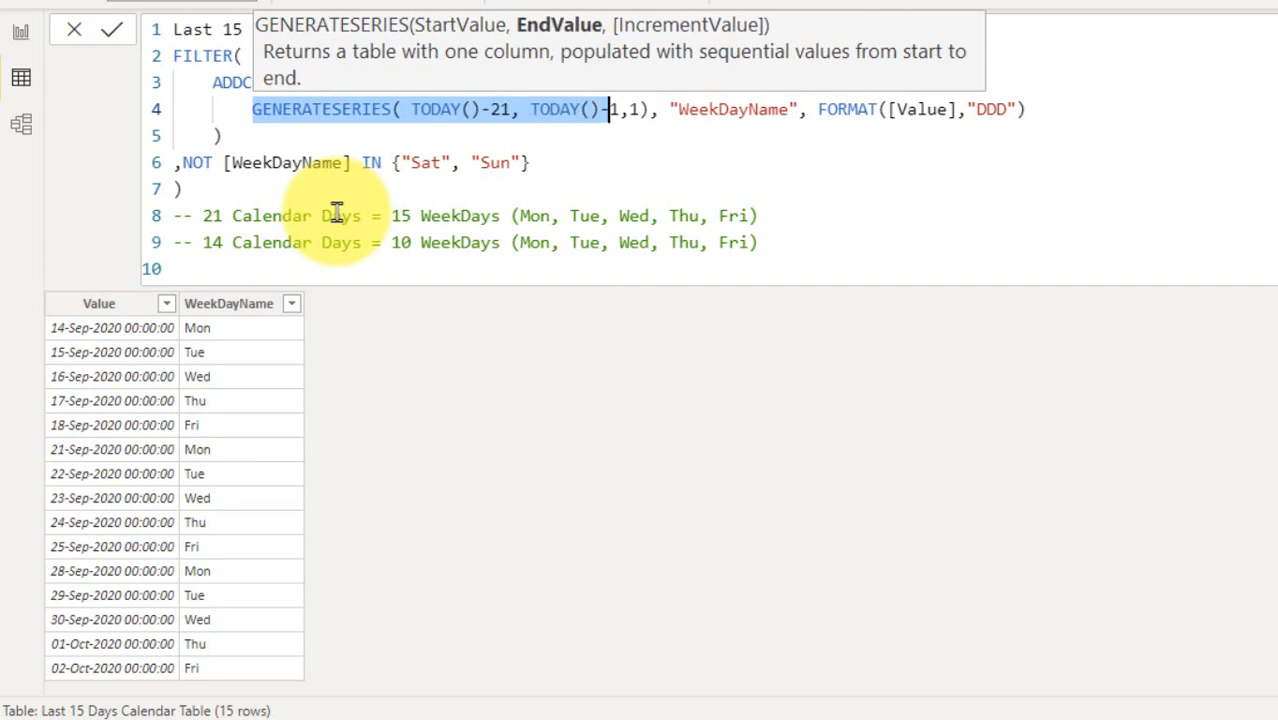
key(ctrl+shift+Right)
key(ctrl+c)
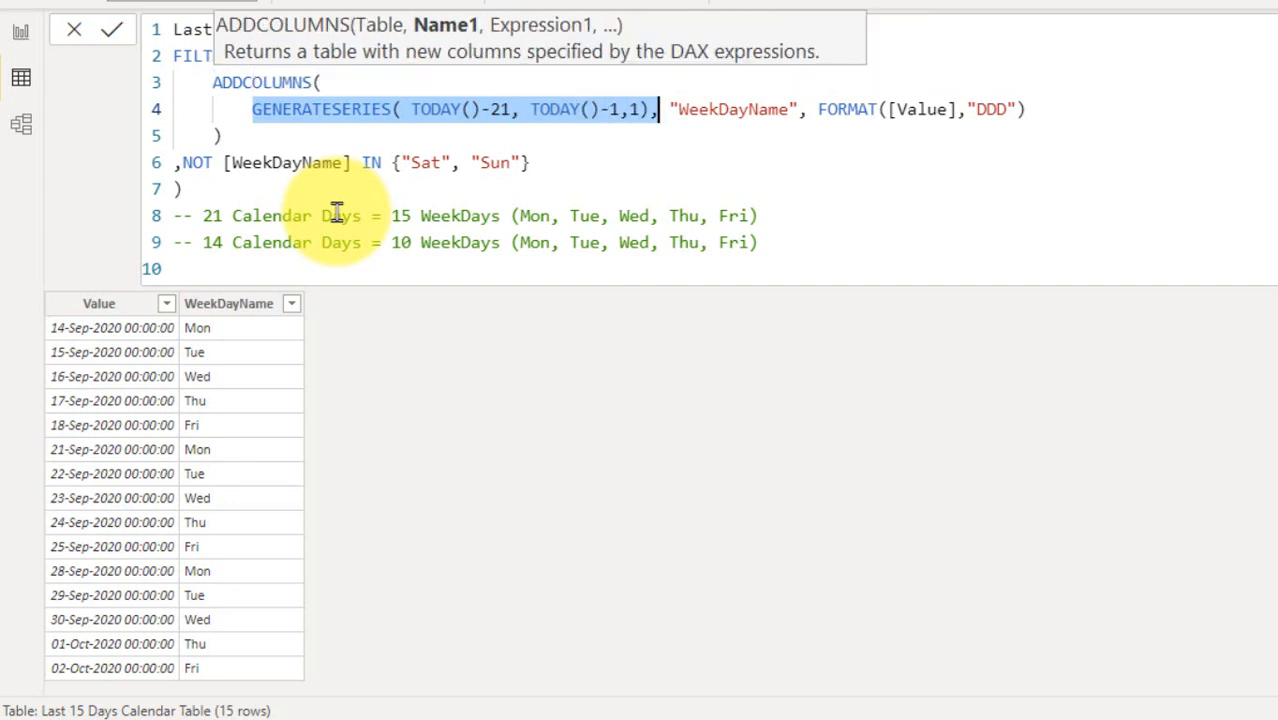
key(ctrl+End)
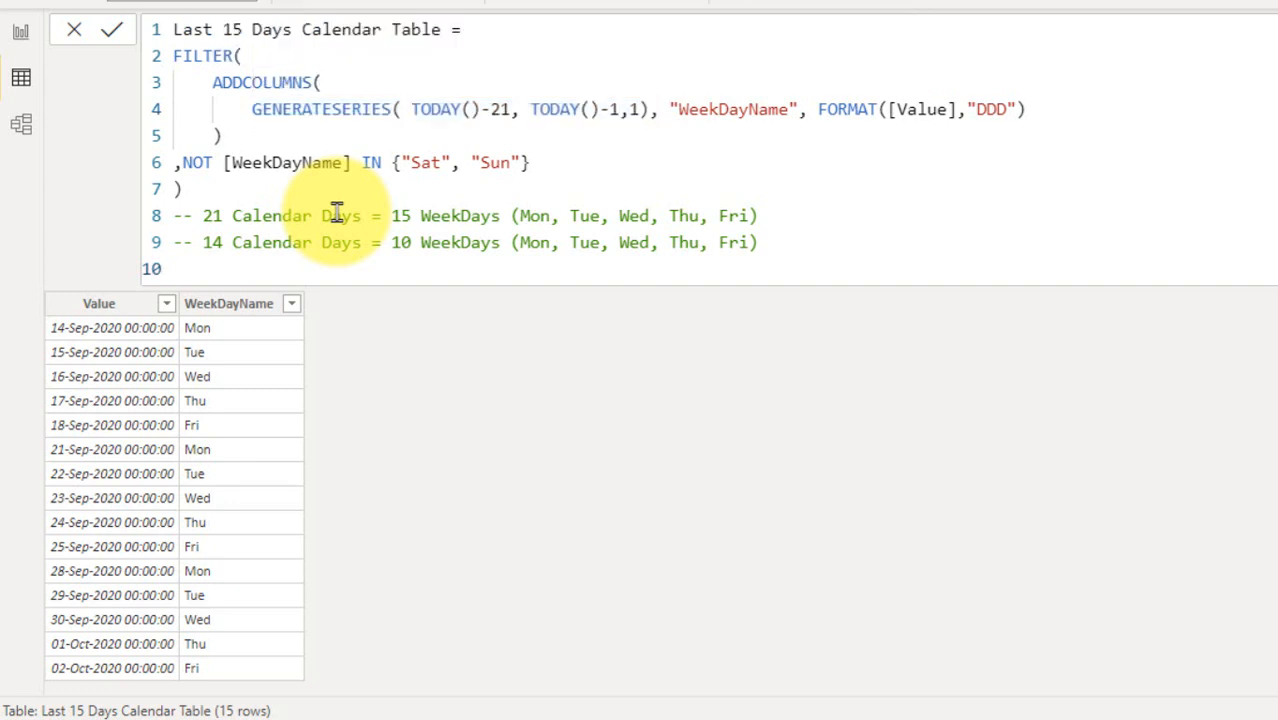
text(return)
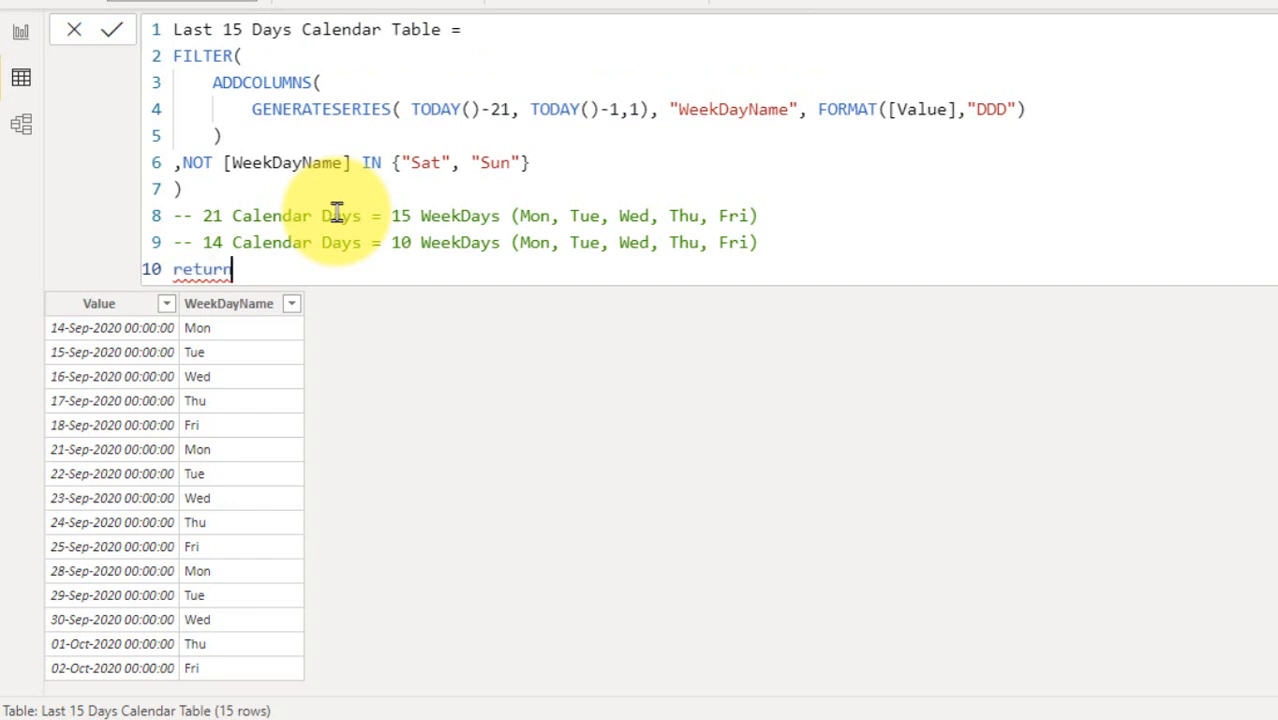
key(Return)
key(ctrl+v)
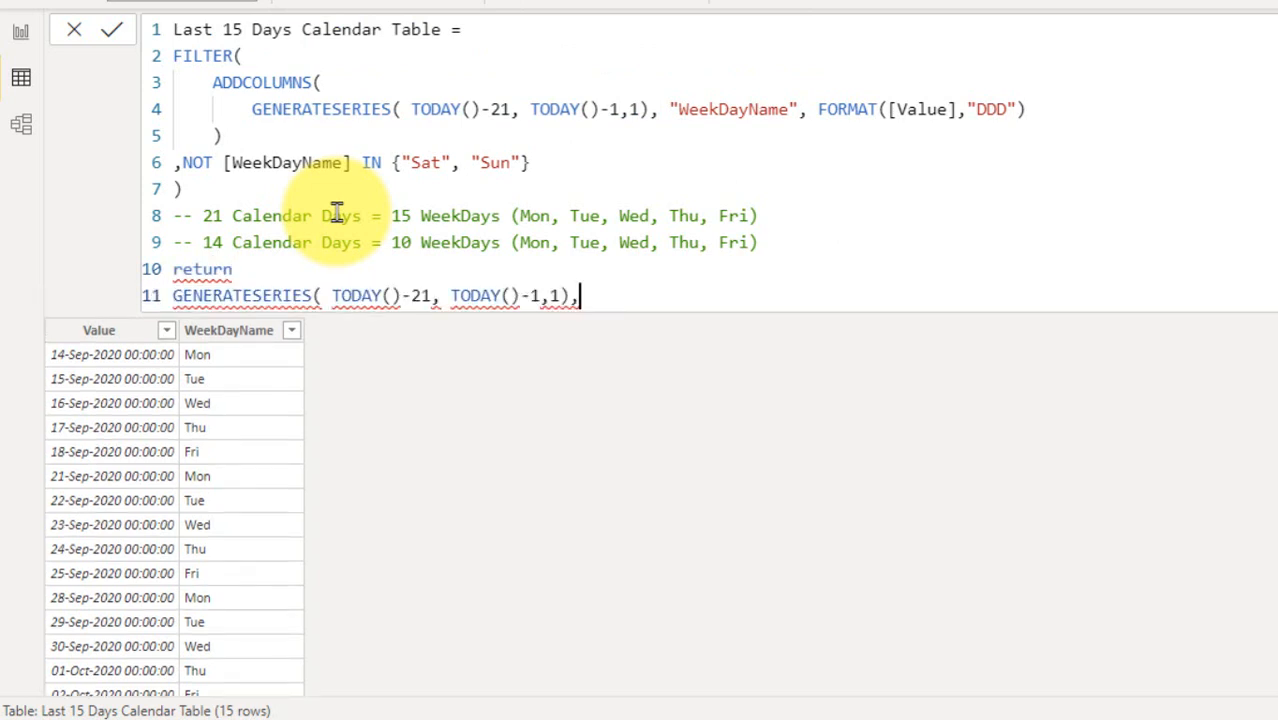
Step: Comment out the original FILTER formula and its two note lines, lines 2 to 9
key(Up)
key(Up)
key(Up)
key(Up)
key(Up)
key(Up)
key(Up)
key(Up)
key(Up)
key(Up)
key(shift+Down)
key(Right)
key(shift+Down)
key(shift+Down)
key(shift+Down)
key(shift+Down)
key(shift+Down)
key(shift+Down)
key(shift+Down)
key(shift+Down)
key(ctrl+/)
Step: Remove the "return" line and the comma after the GENERATESERIES expression, and commit the formula
key(Right)
key(shift+Down)
key(Delete)
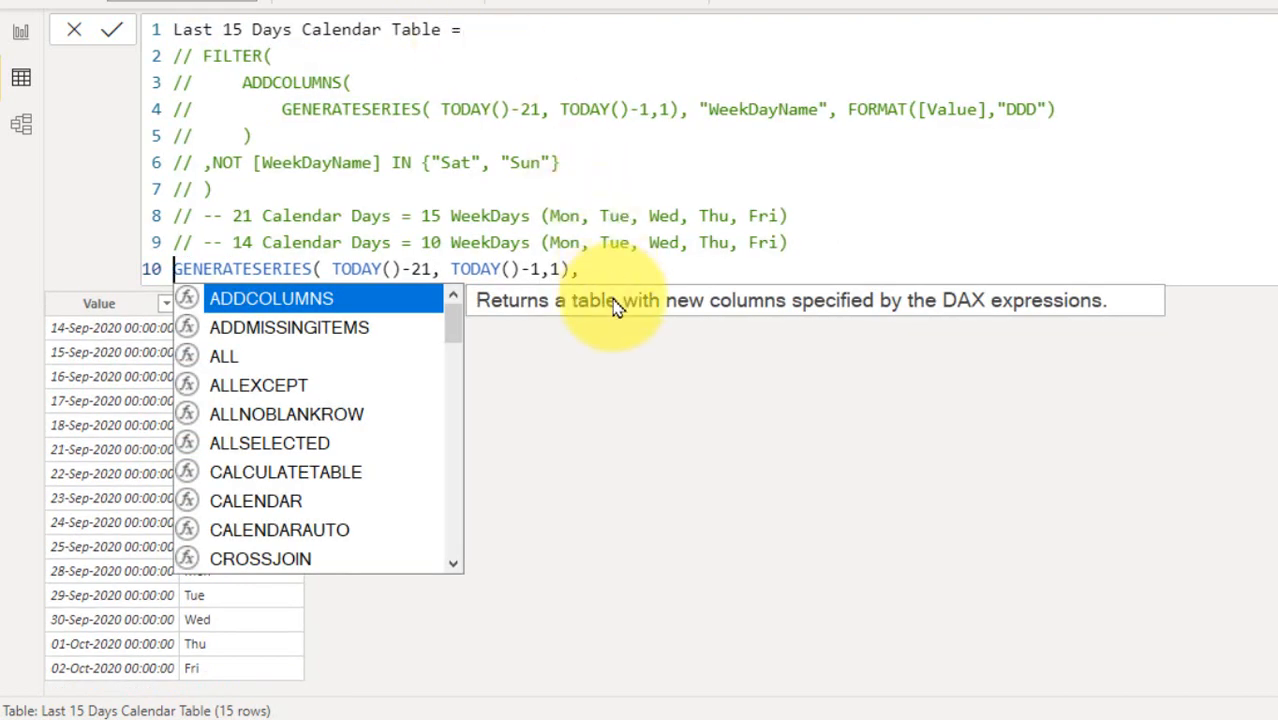
click(606, 265)
key(BackSpace)
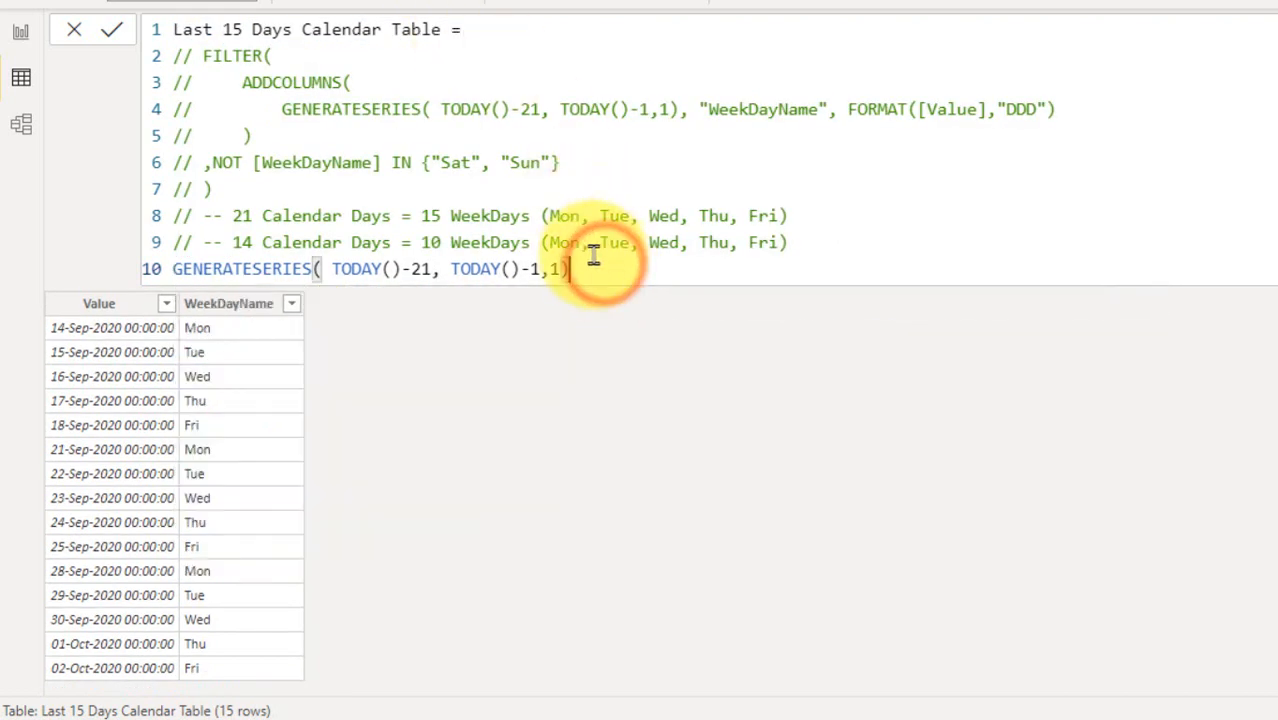
click(108, 33)
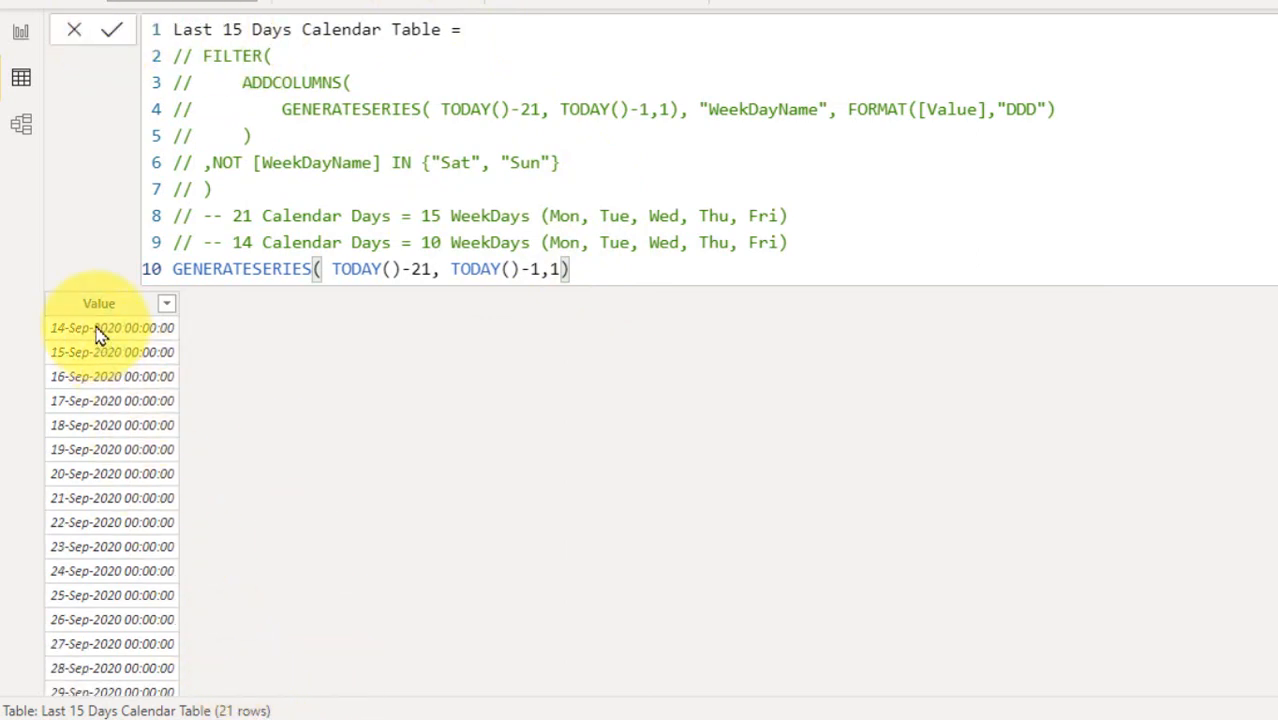
scroll(120, 428, down, 3)
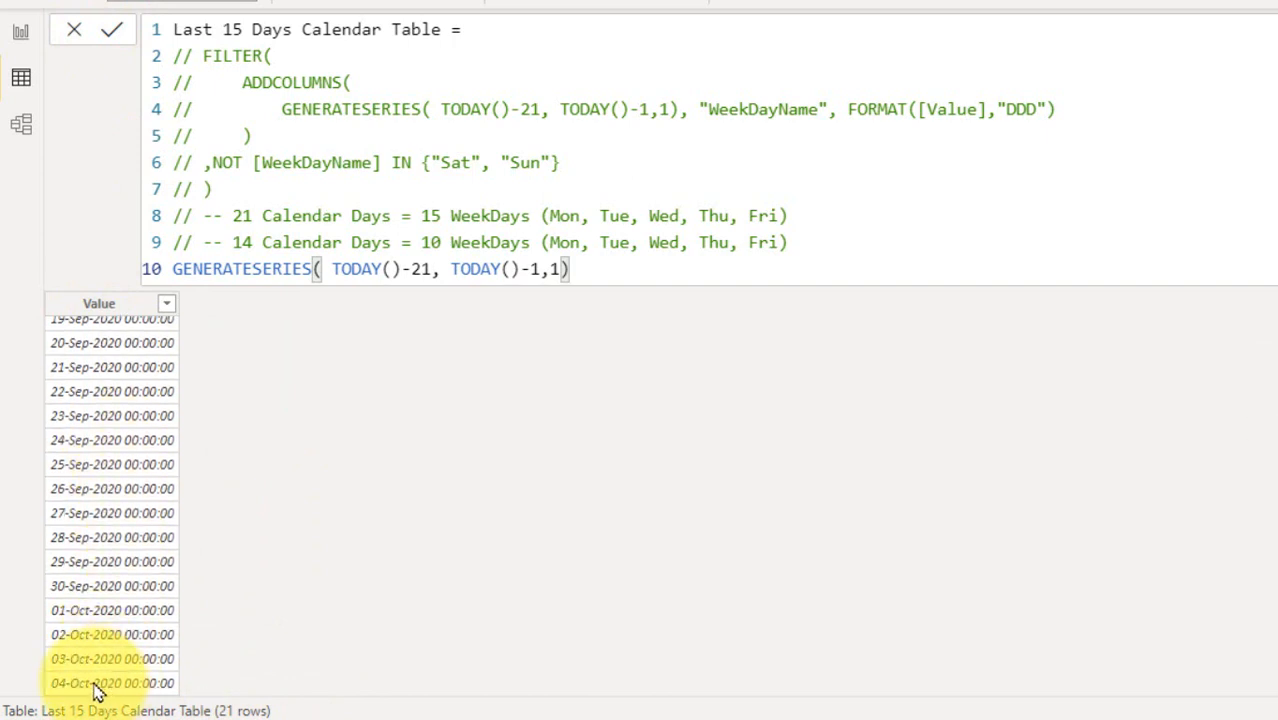
scroll(190, 590, up, 3)
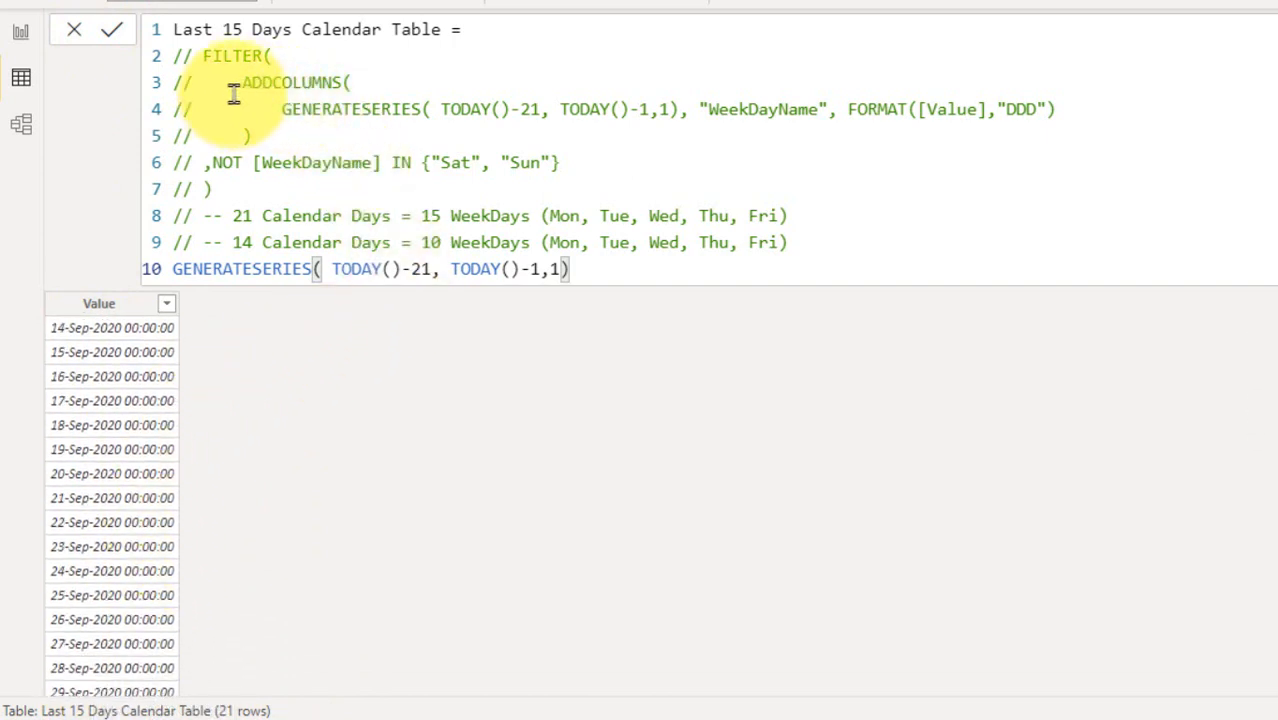
Step: Replace the active GENERATESERIES line with a copy of the commented ADDCOLUMNS block from lines 3 to 5
drag(240, 84, 397, 172)
key(ctrl+c)
click(579, 268)
key(shift+Home)
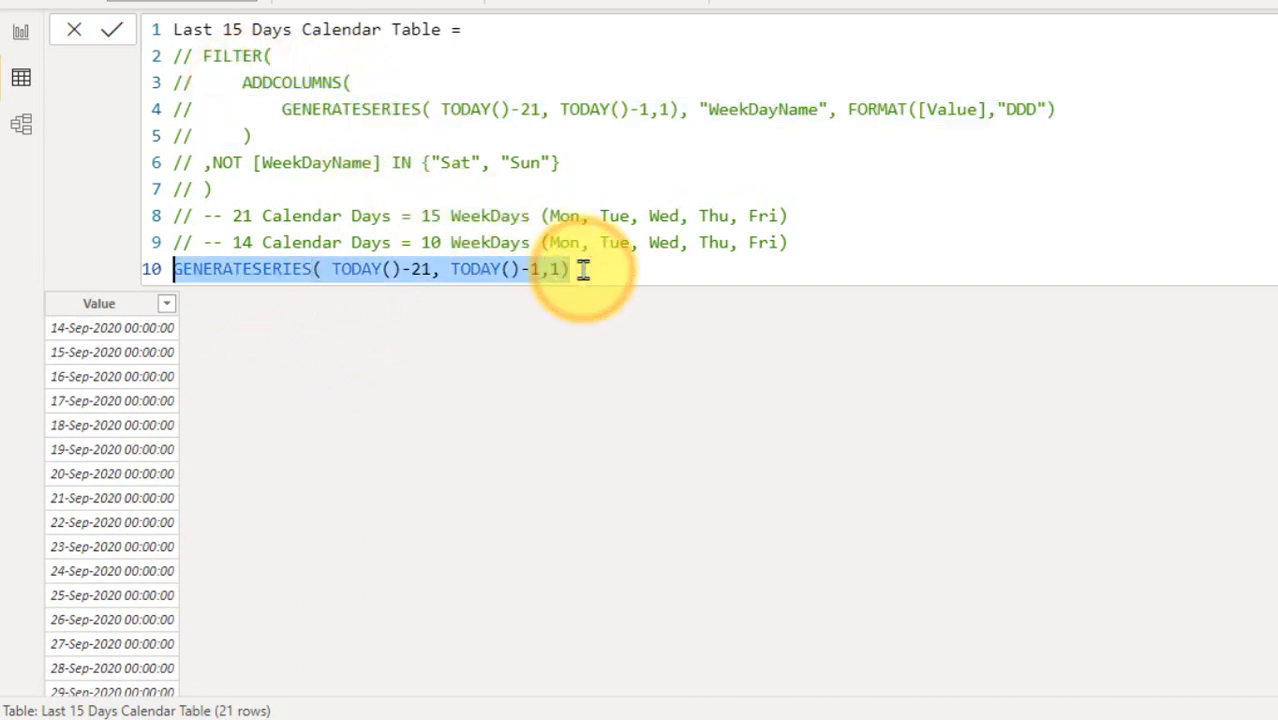
key(Return)
key(ctrl+v)
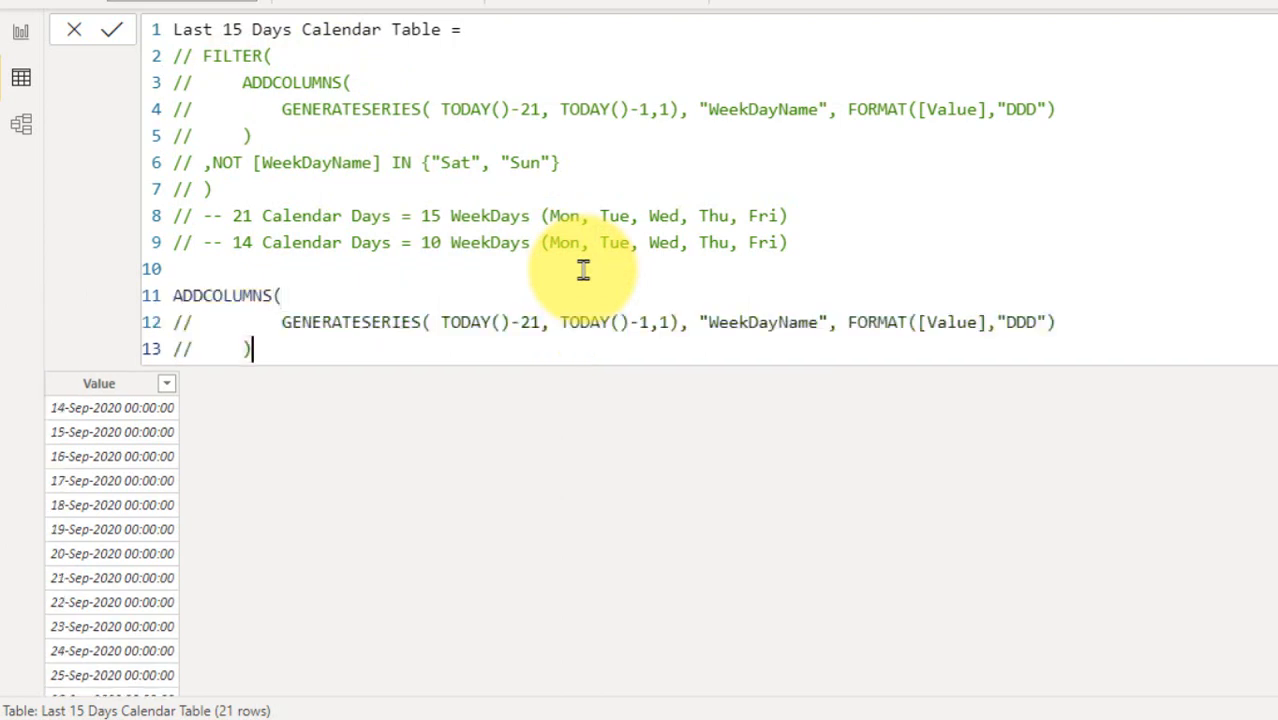
Step: Uncomment the GENERATESERIES line and the closing bracket in the pasted ADDCOLUMNS block
key(Delete)
key(Delete)
key(Down)
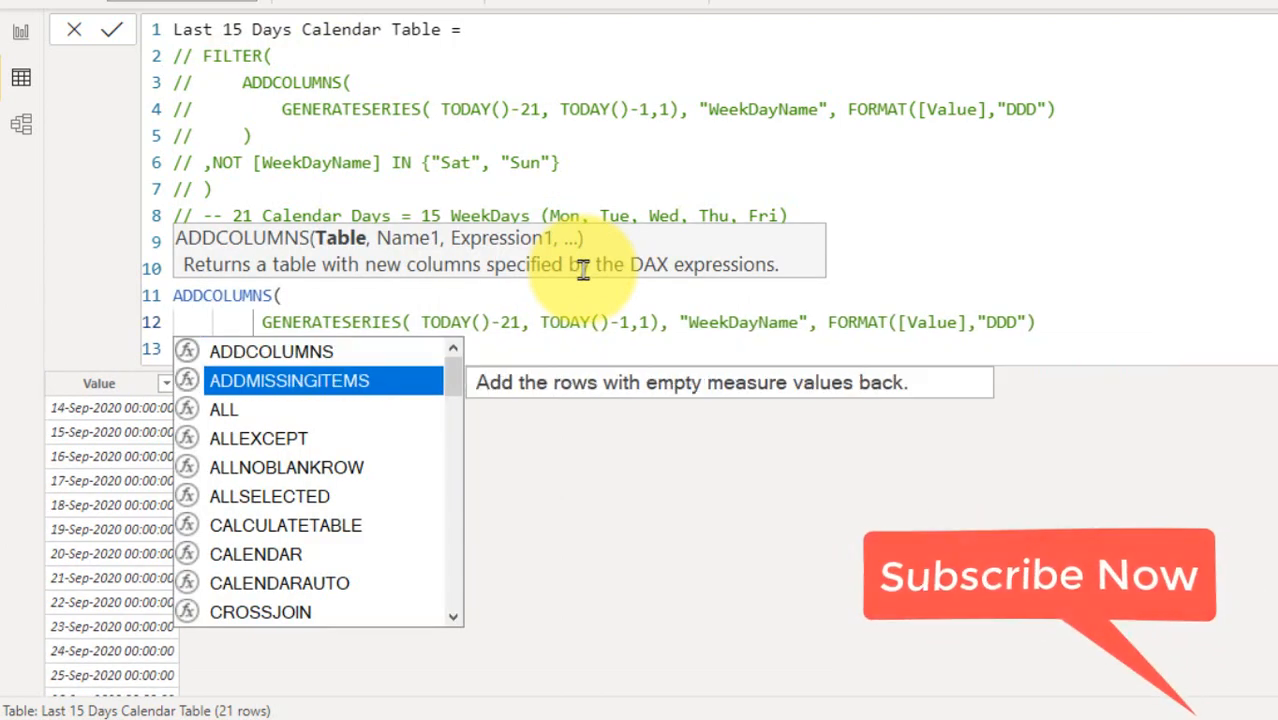
key(Escape)
key(Down)
key(Delete)
key(Delete)
Step: Bring up the argument hint of the ADDCOLUMNS function in line 11
key(Up)
key(Up)
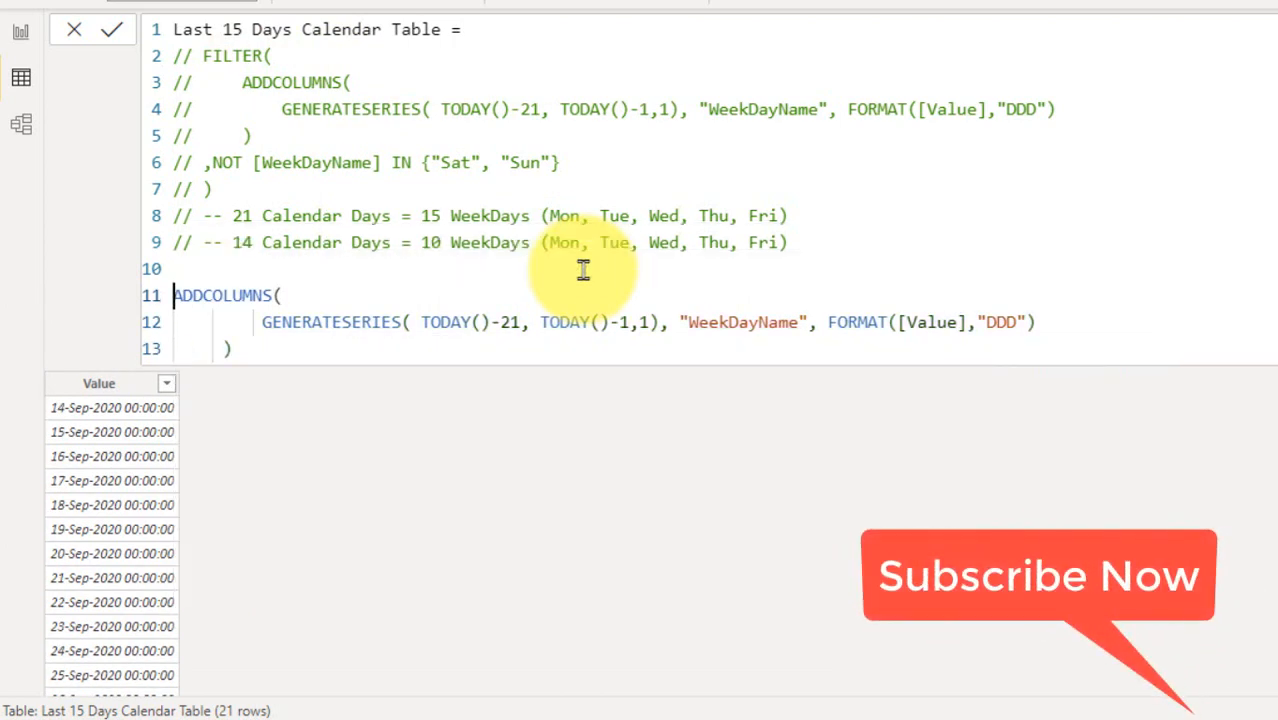
key(End)
key(BackSpace)
text(()
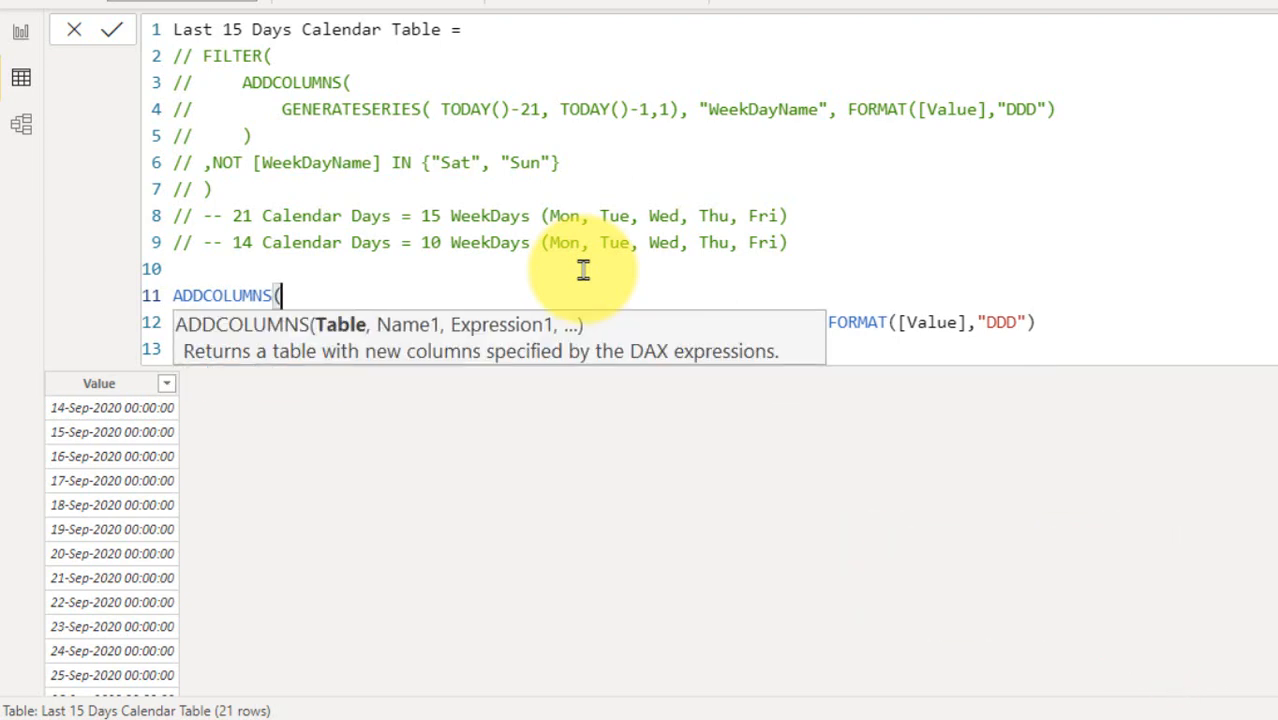
Step: Examine the ADDCOLUMNS arguments in line 12, from the GENERATESERIES table through the "WeekDayName" column name to the expression
key(Down)
key(ctrl+Right)
key(ctrl+Right)
key(ctrl+Right)
key(ctrl+Right)
key(ctrl+Right)
key(ctrl+Right)
key(ctrl+Right)
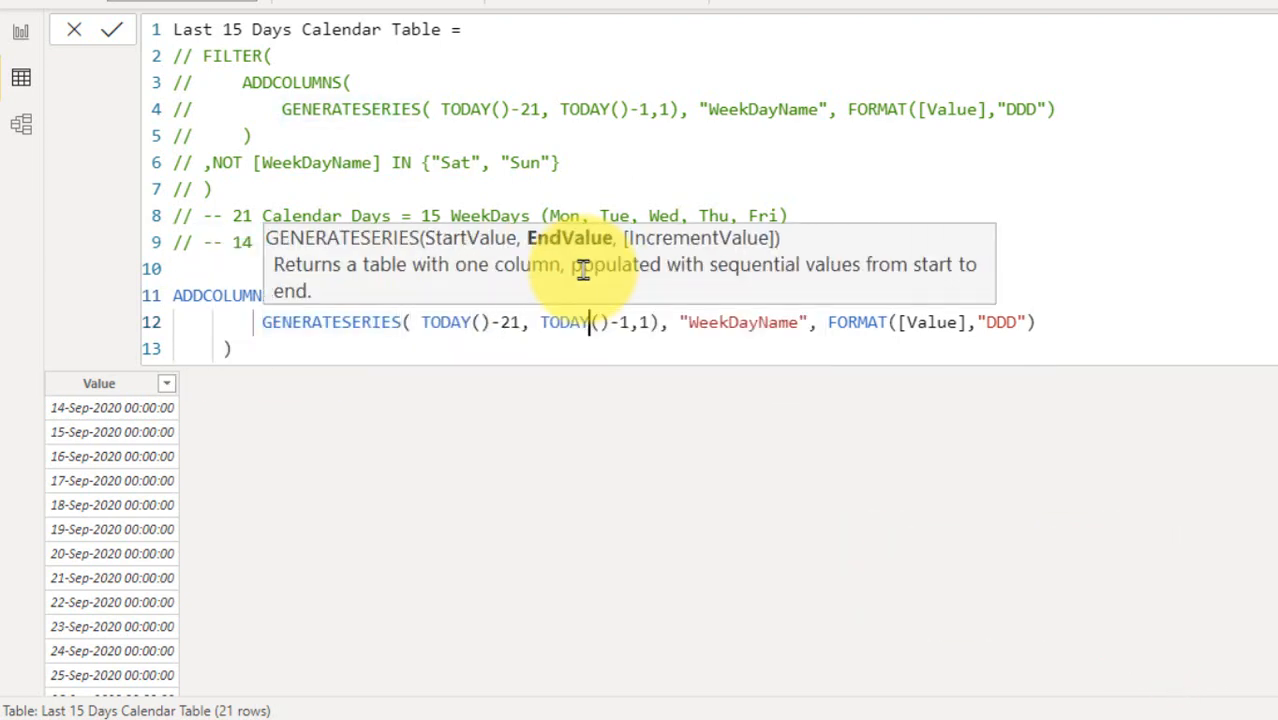
key(ctrl+Right)
key(ctrl+Right)
key(ctrl+Right)
key(ctrl+Right)
key(ctrl+Right)
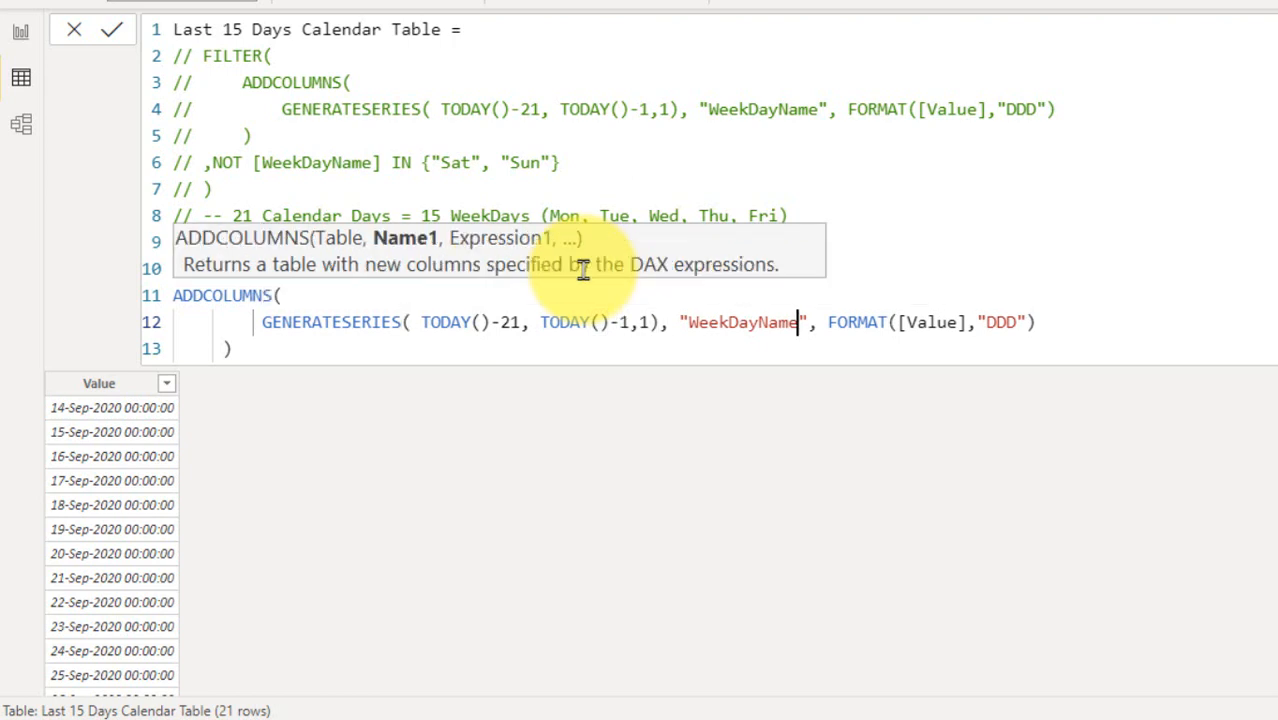
key(ctrl+shift+Left)
key(ctrl+Right)
key(ctrl+Right)
key(ctrl+Right)
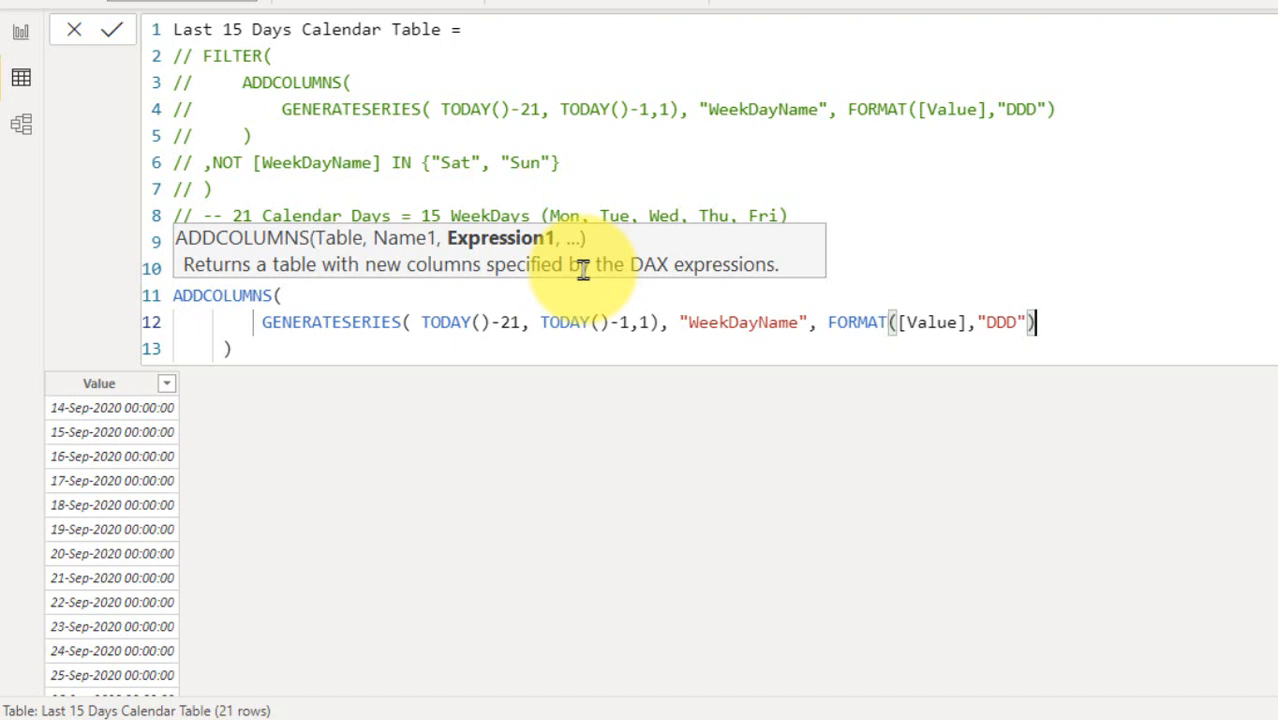
Step: Highlight the [Value] argument of the FORMAT expression in line 12 and commit the ADDCOLUMNS formula
key(ctrl+shift+Left)
key(ctrl+shift+Left)
key(ctrl+shift+Left)
key(ctrl+shift+Left)
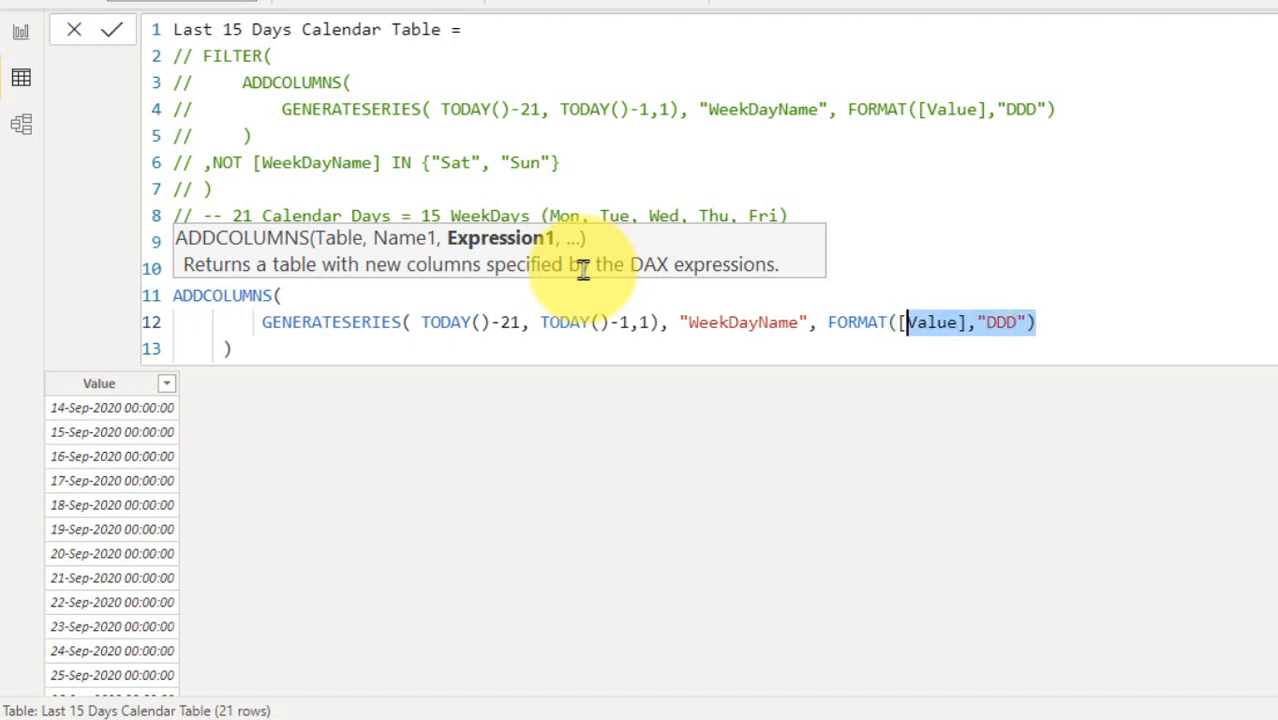
key(ctrl+Left)
key(Right)
key(Left)
key(ctrl+shift+Right)
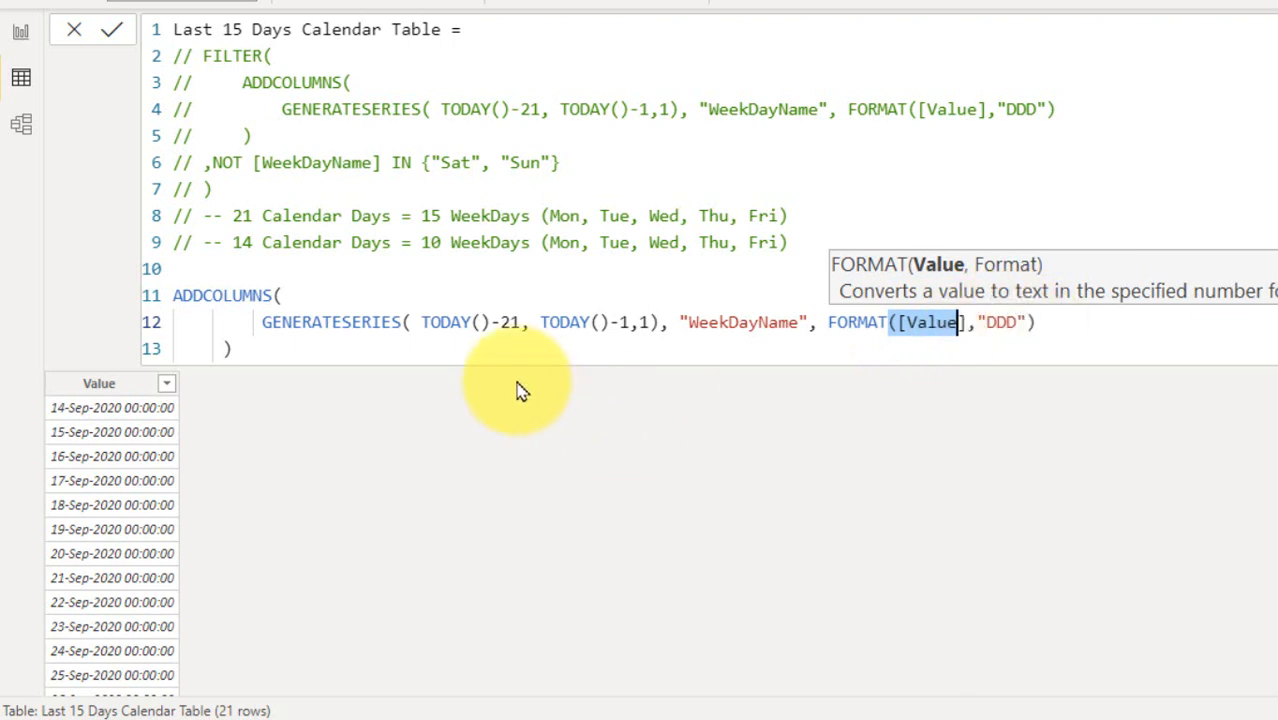
click(115, 31)
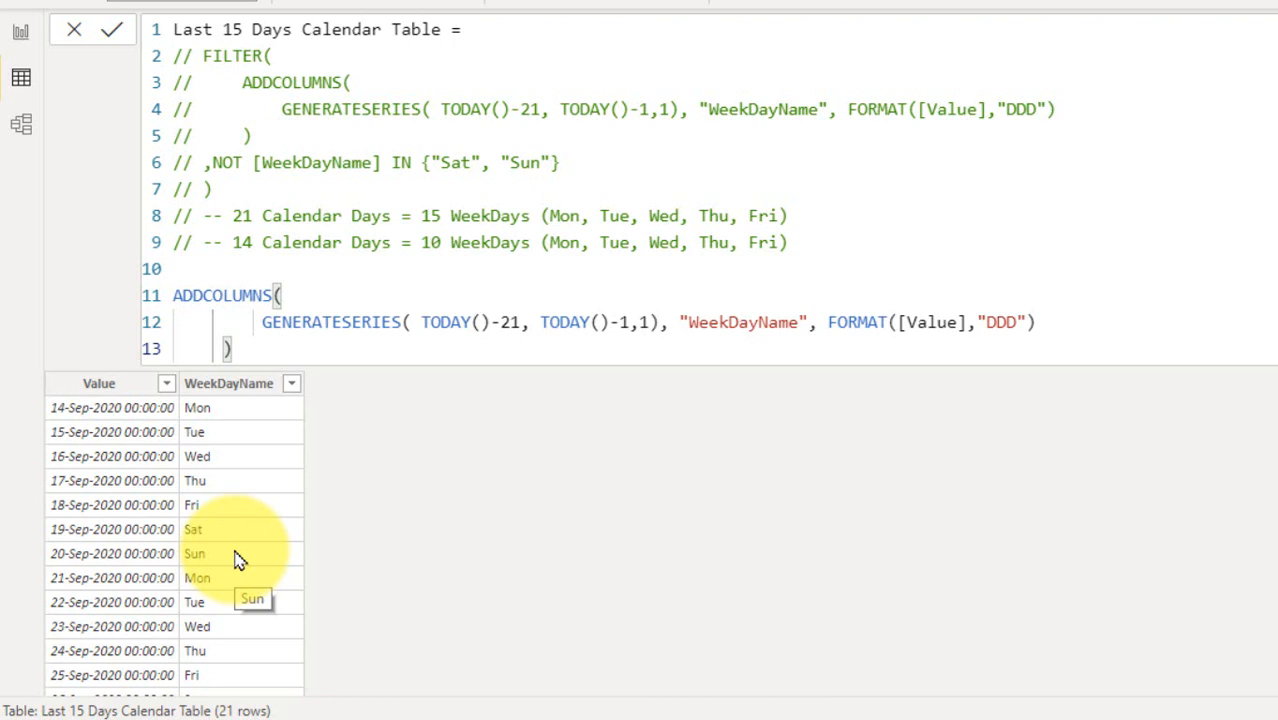
Step: Delete the active ADDCOLUMNS block in lines 11 to 13
click(255, 267)
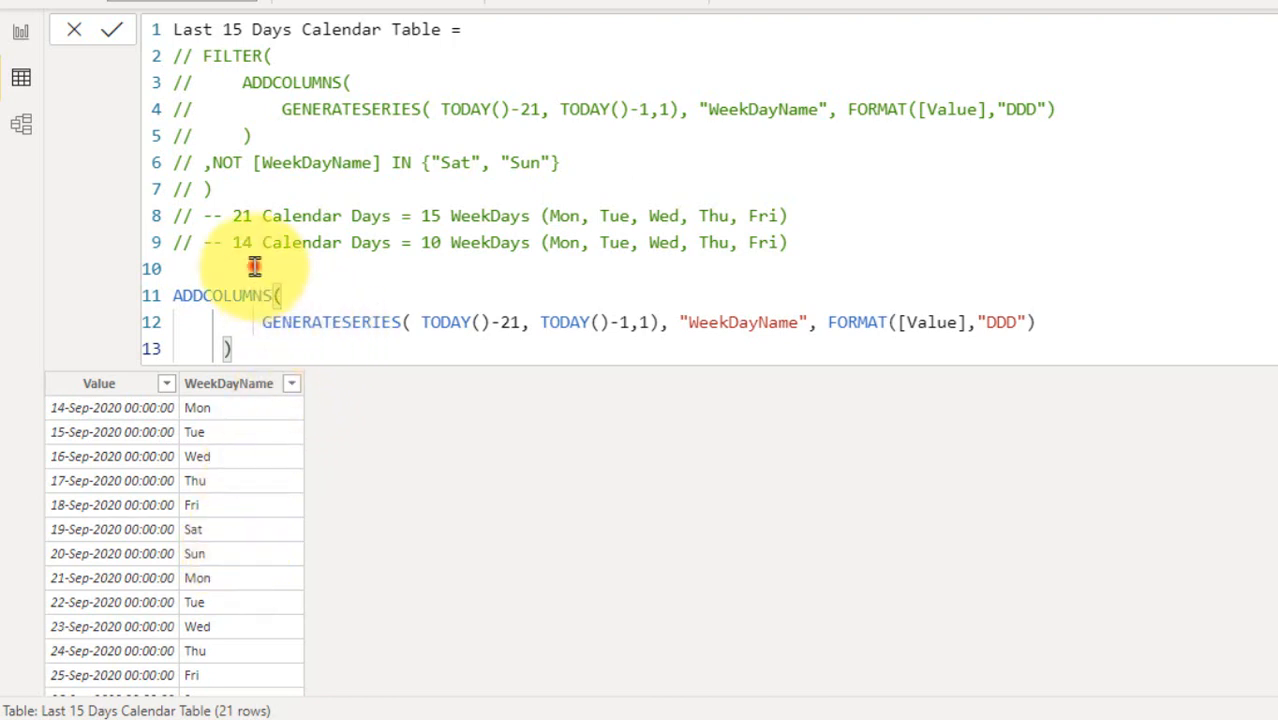
key(ctrl+shift+End)
key(BackSpace)
Step: Uncomment the complete FILTER expression in lines 2 to 7
key(ctrl+Home)
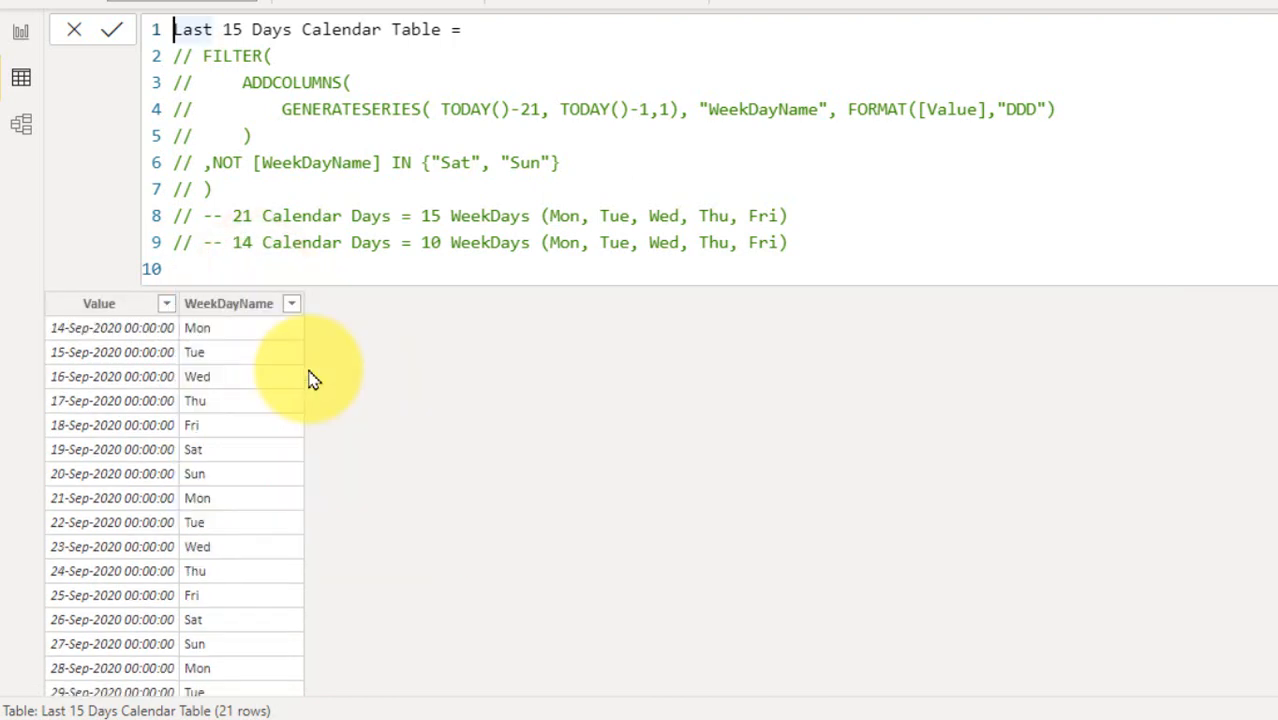
key(Down)
key(shift+Down)
key(shift+Down)
key(shift+Down)
key(shift+Down)
key(shift+Down)
key(shift+Down)
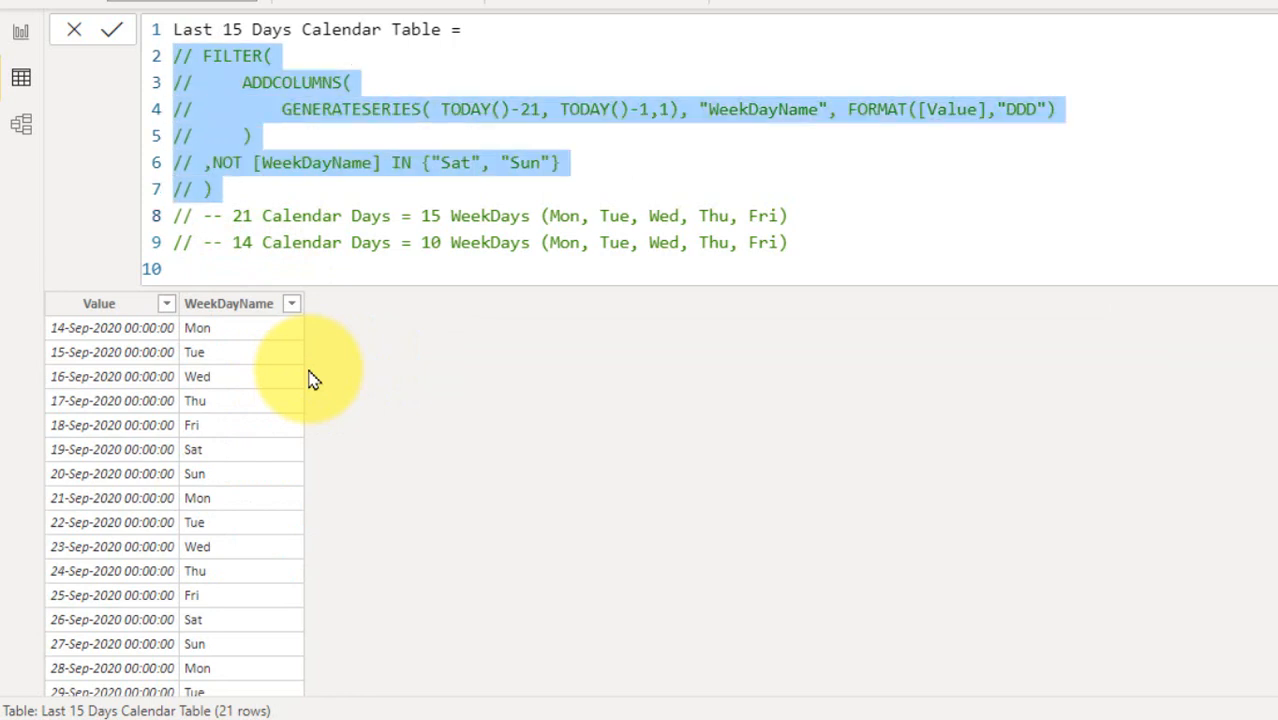
key(ctrl+/)
Step: Bring up the argument hint of the FILTER function in line 2
key(ctrl+Home)
key(Down)
key(ctrl+Right)
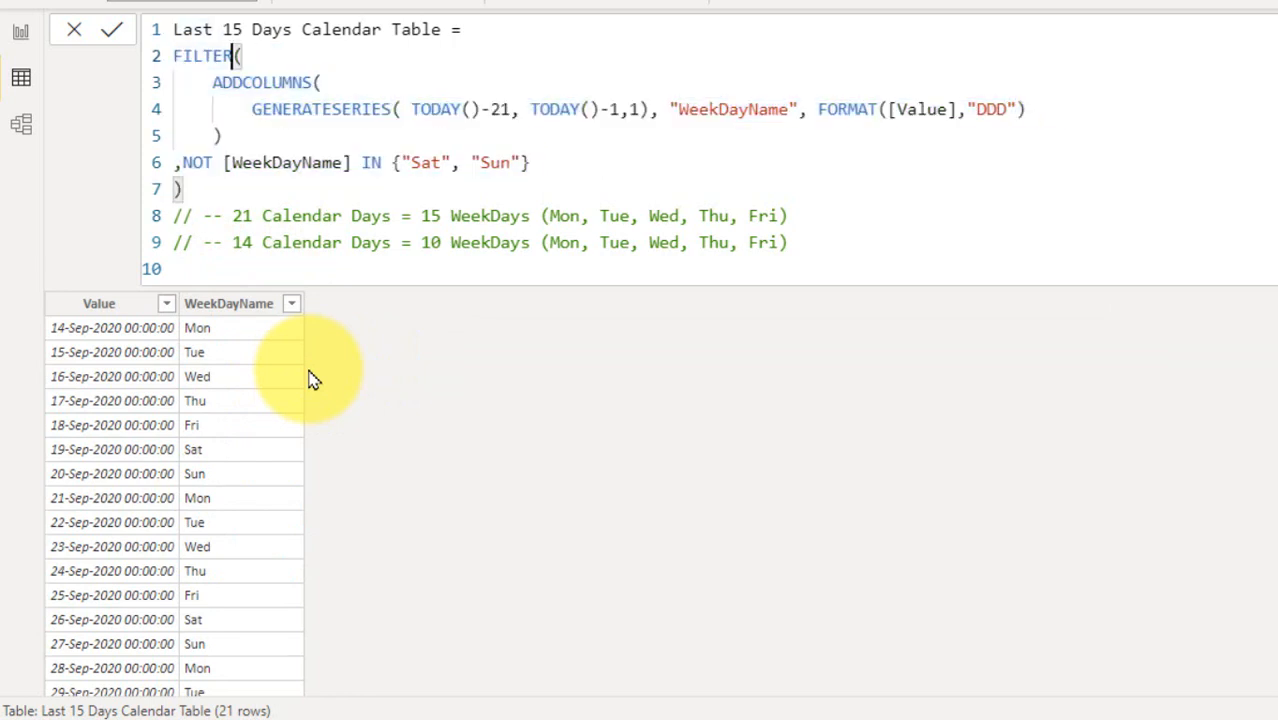
key(Right)
key(BackSpace)
text(()
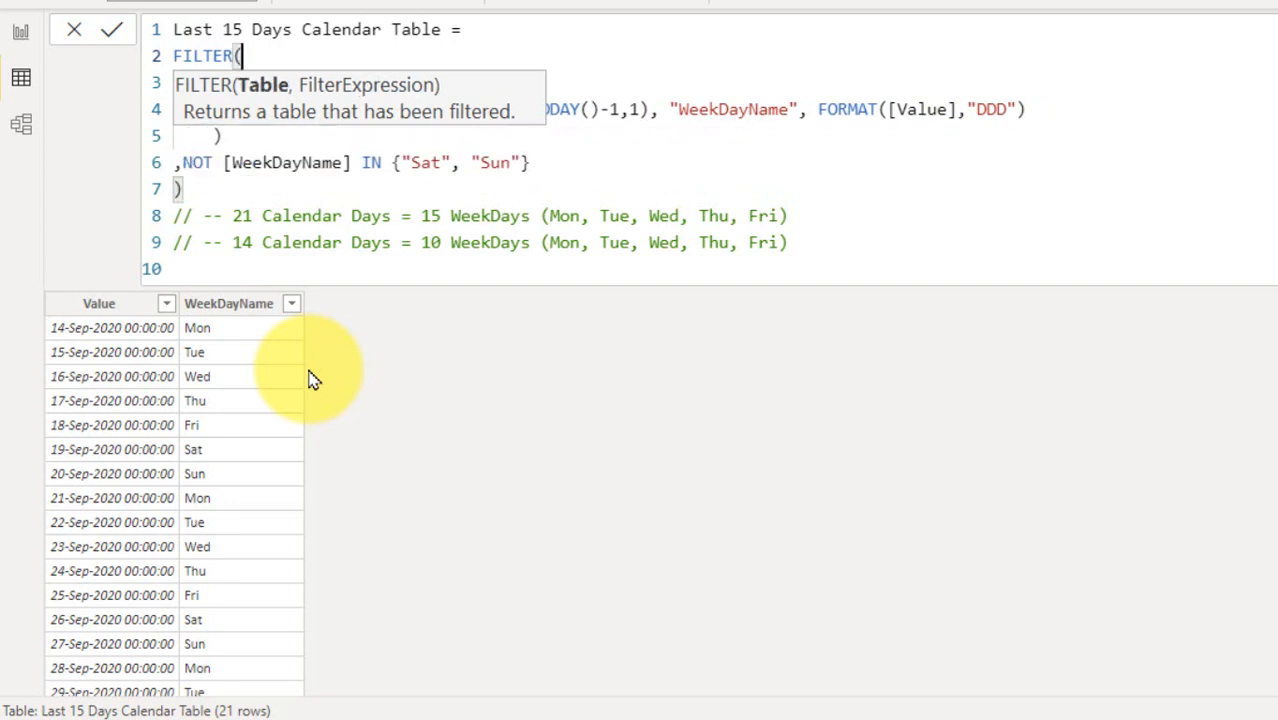
Step: Review FILTER's table argument and its NOT [WeekDayName] IN {"Sat", "Sun"} condition, and commit the formula
key(Down)
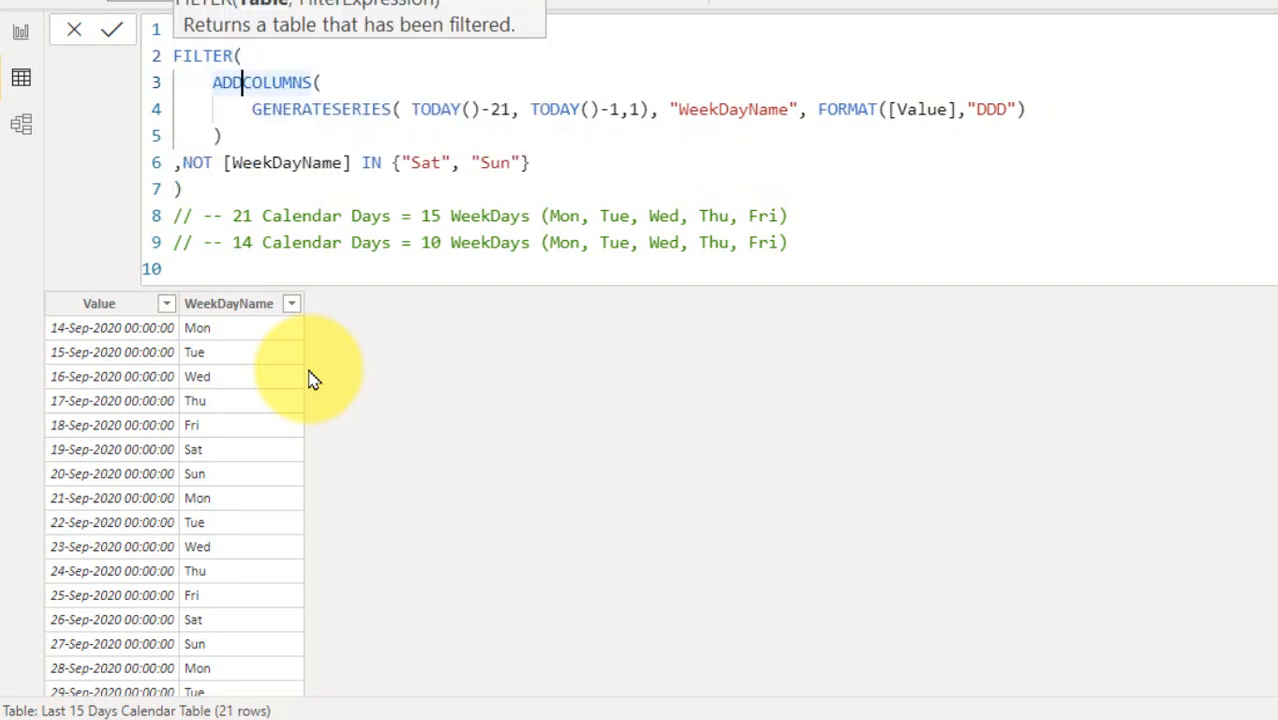
key(Down)
key(Down)
key(Down)
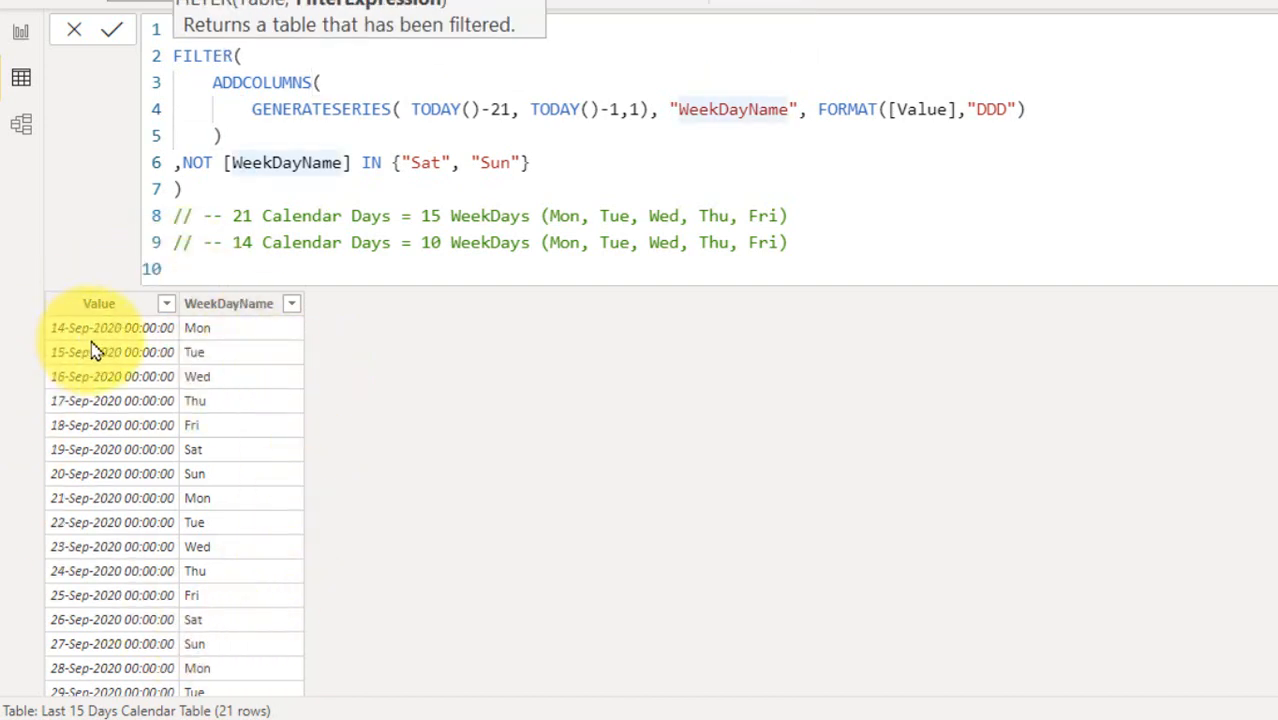
key(Up)
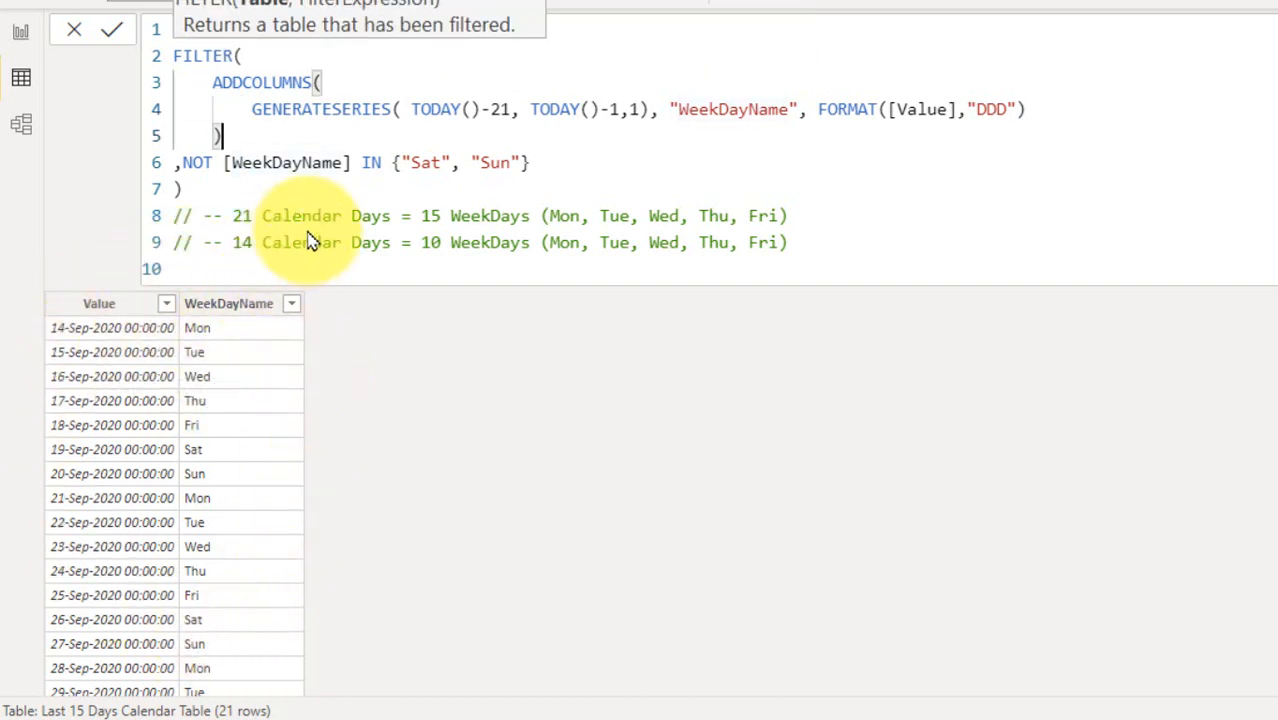
key(Right)
key(Right)
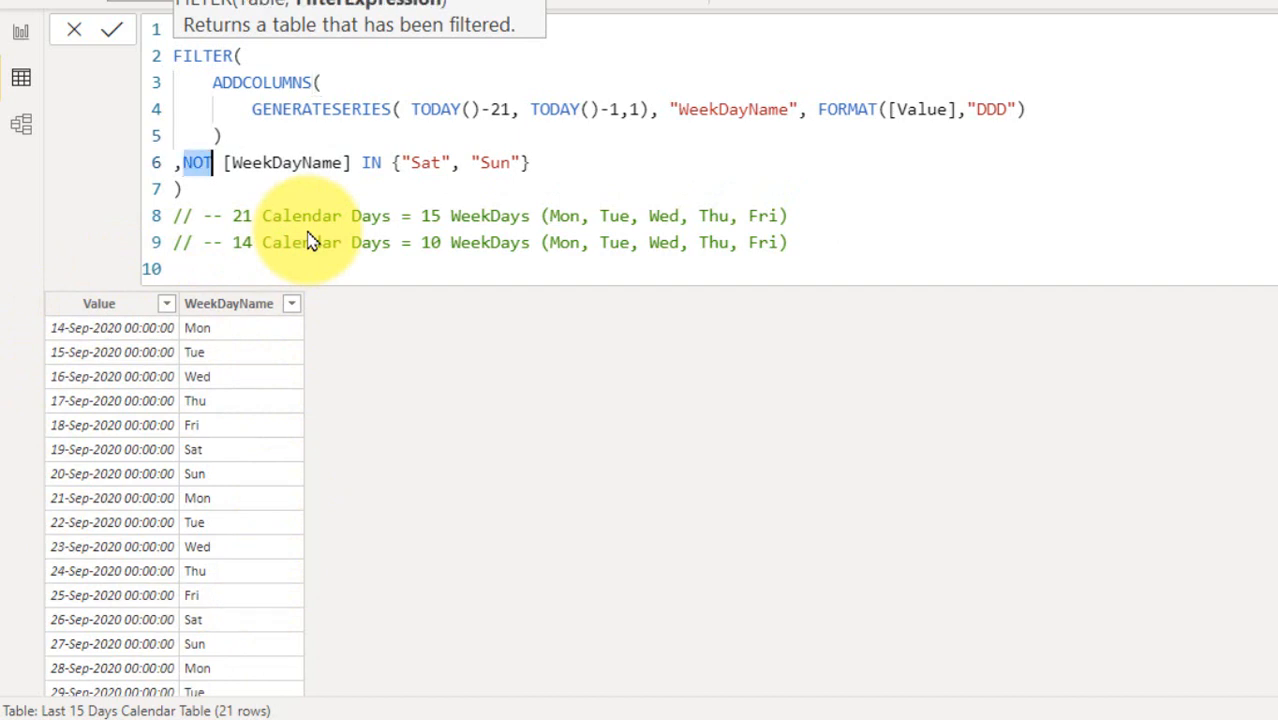
key(ctrl+Right)
key(ctrl+Right)
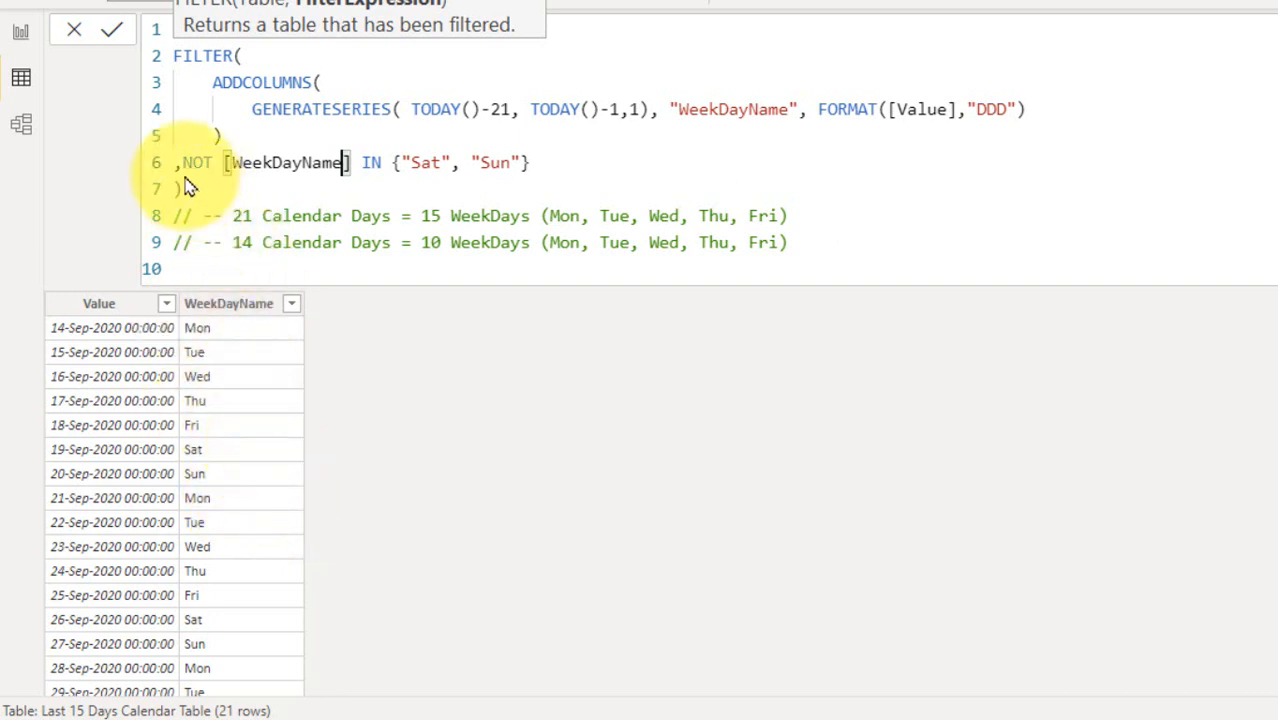
click(112, 31)
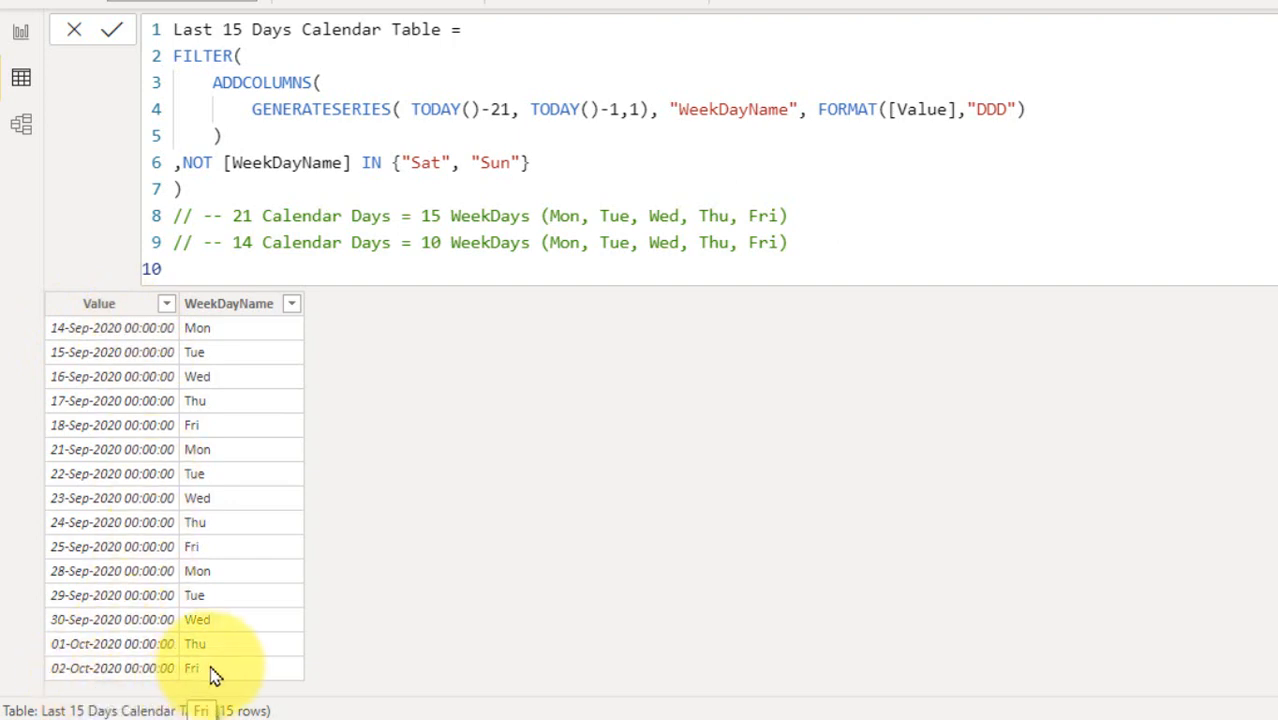
Step: Set the GENERATESERIES start value to TODAY()-14 and commit the formula
click(501, 113)
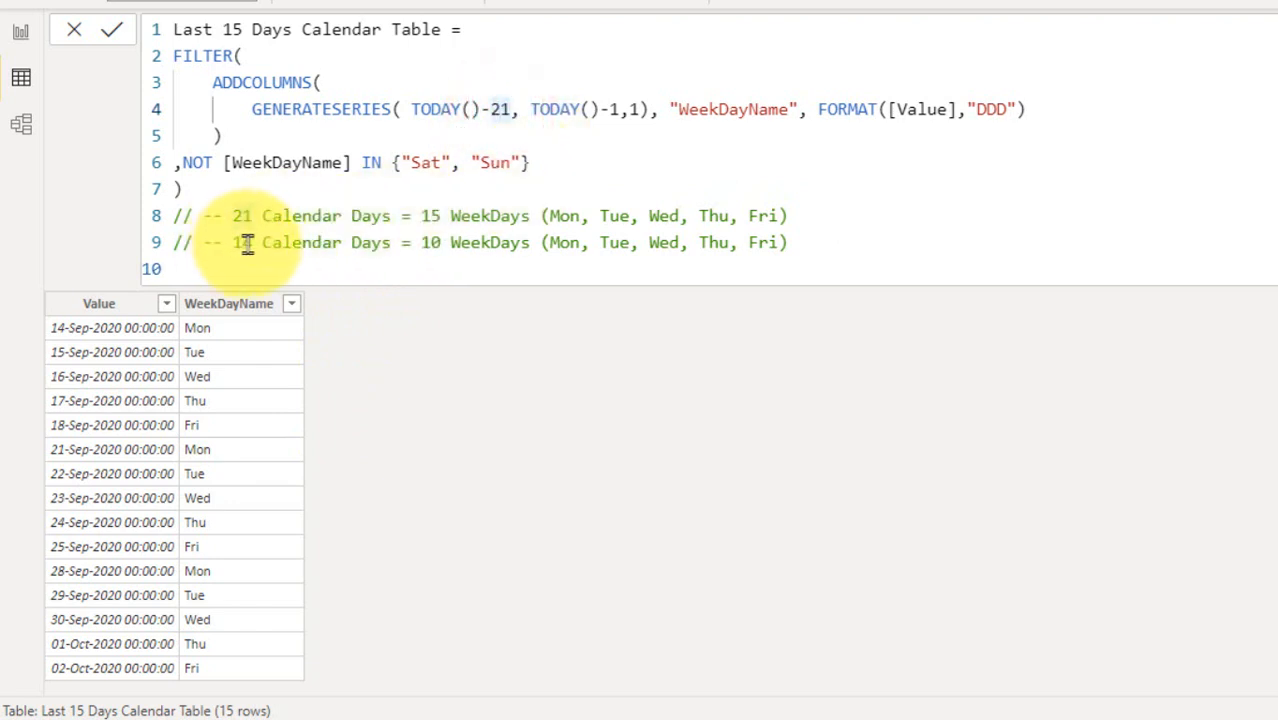
key(BackSpace)
text(14)
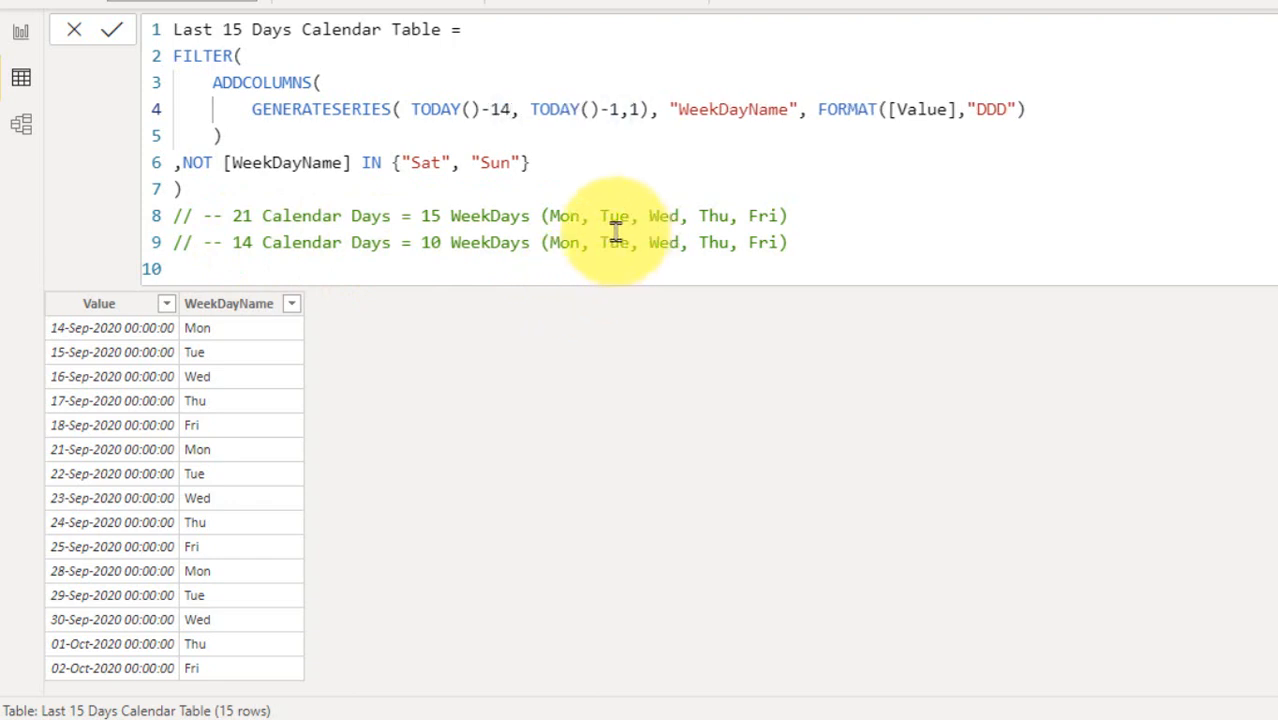
click(110, 33)
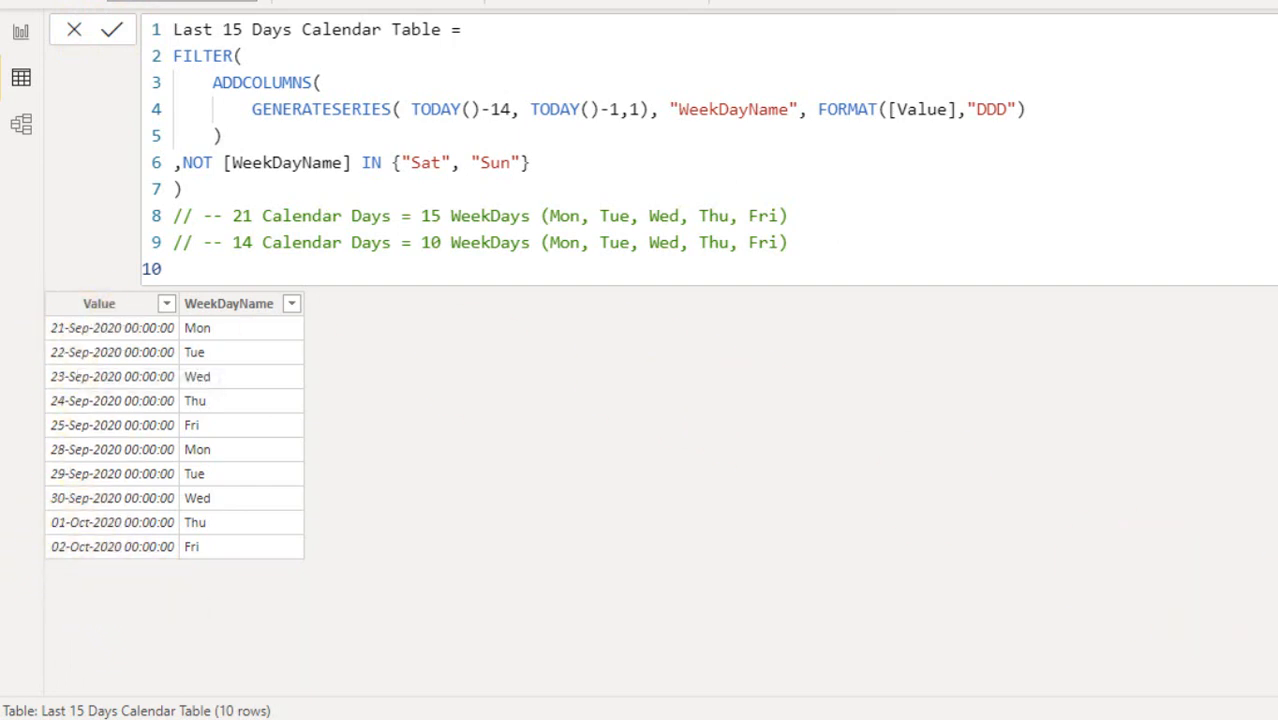
Step: Compare the table's dates with September in the system calendar and close the calendar
click(1276, 718)
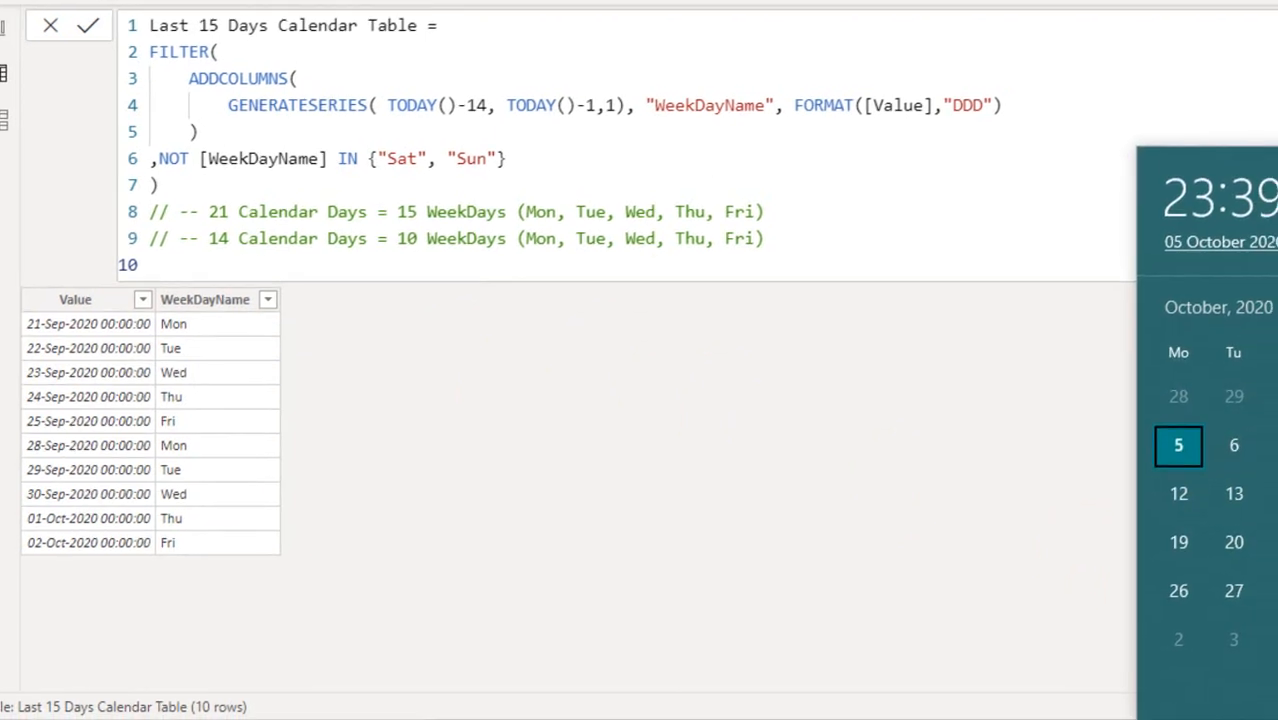
click(1183, 260)
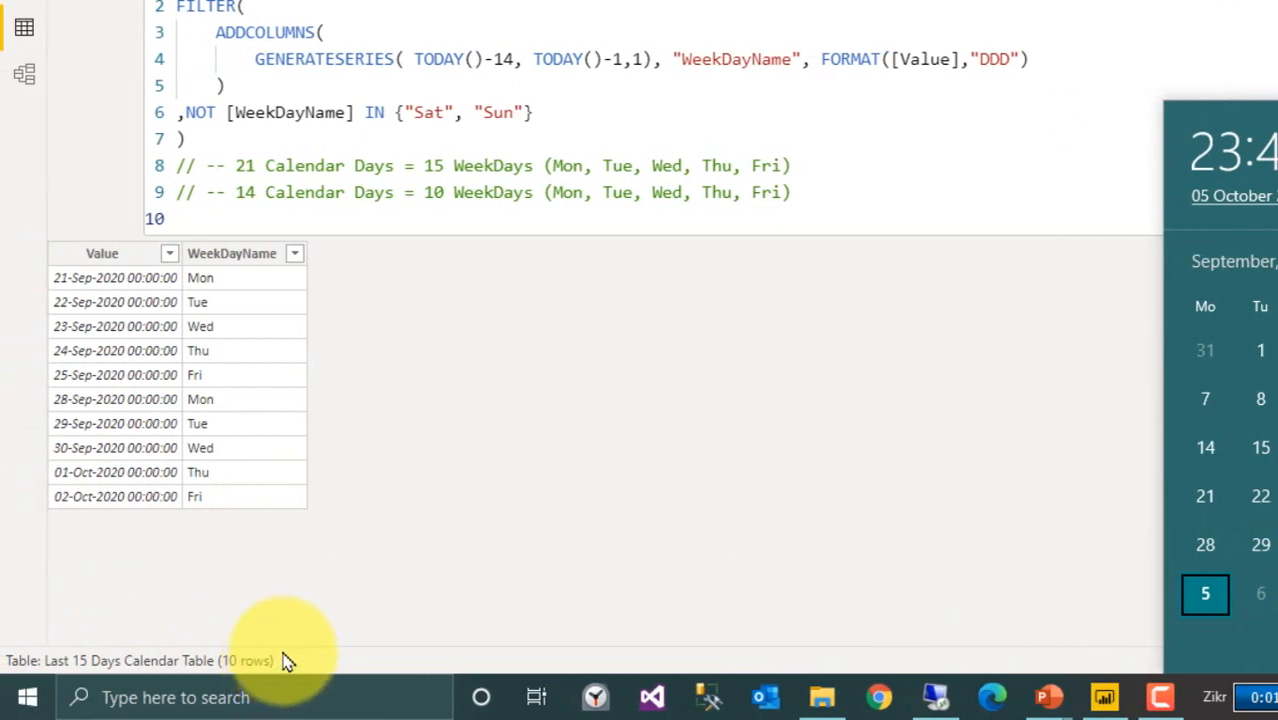
click(976, 440)
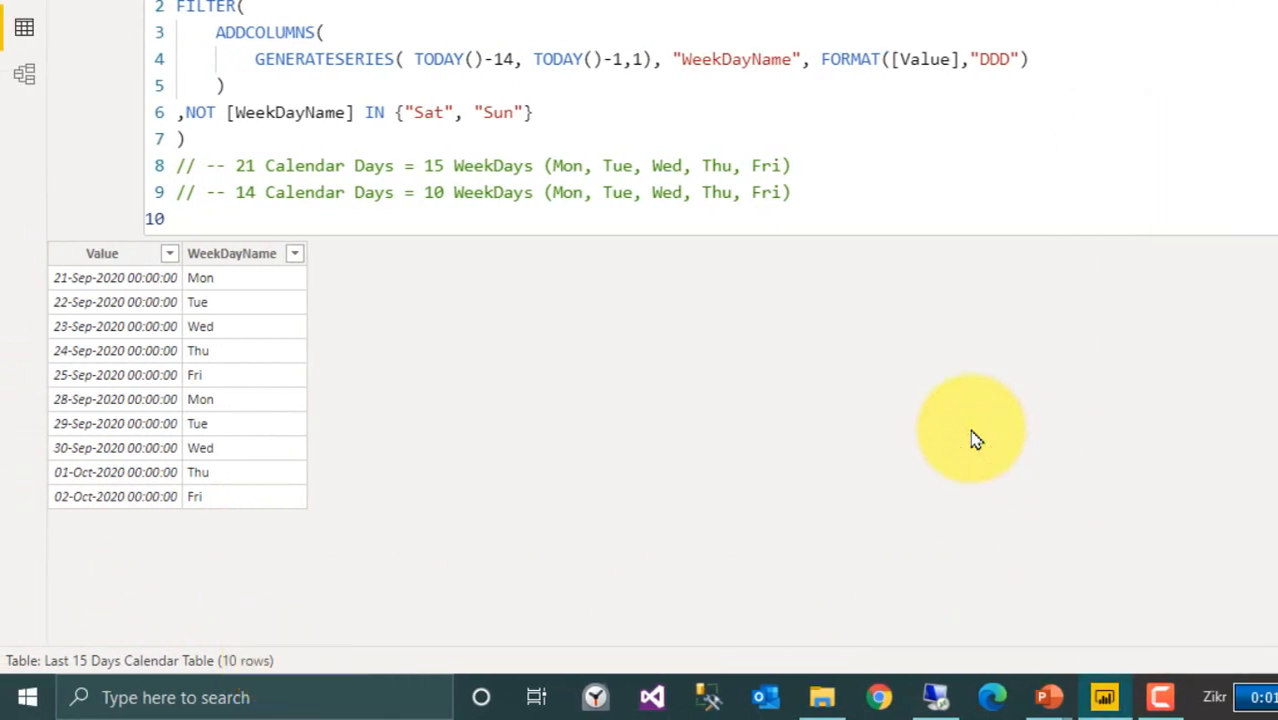